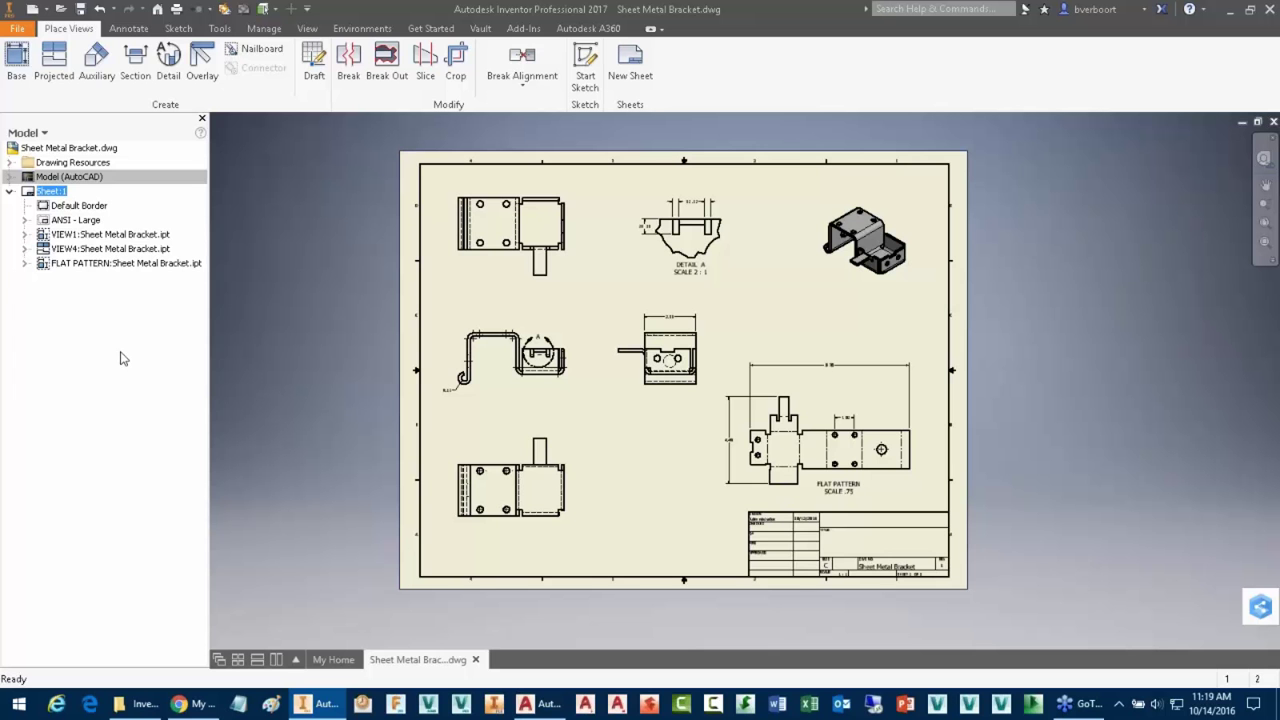
- Create a new sheet from the "B size, 2 view" sheet format, using Sheet Metal Bracket.ipt as the component
{"action": "left_click", "coordinate": [10, 163]}
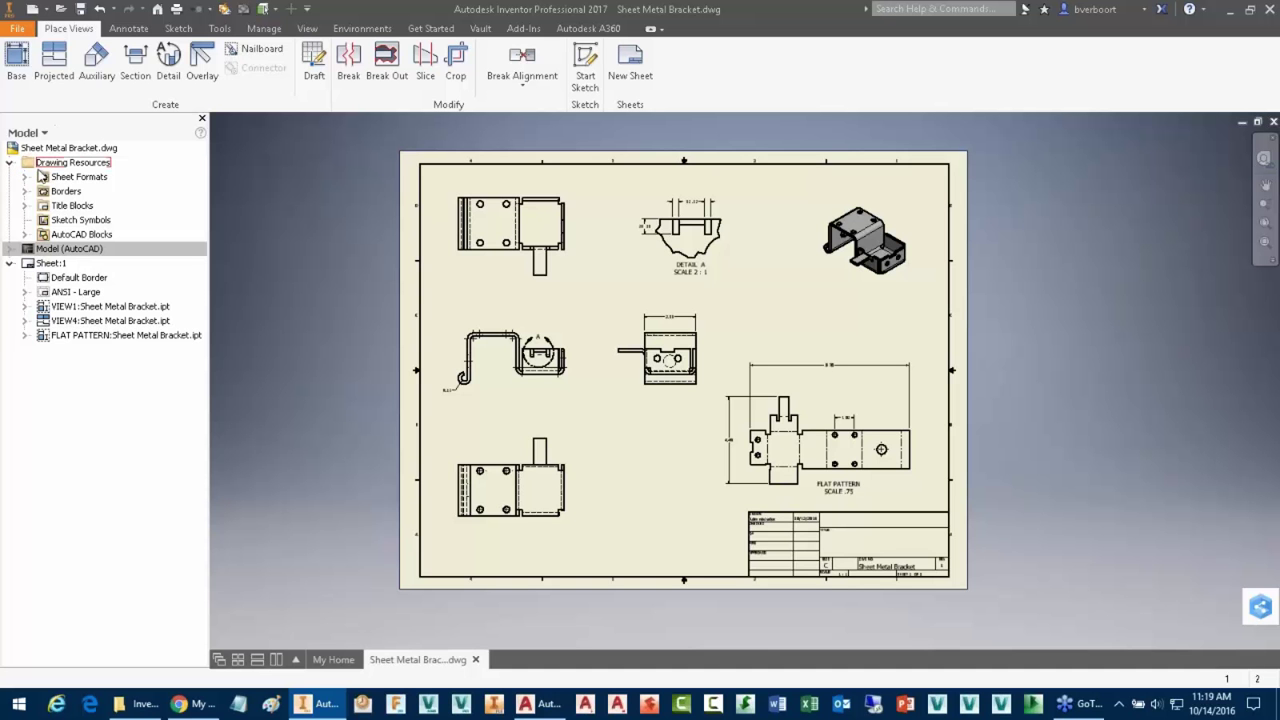
{"action": "left_click", "coordinate": [24, 177]}
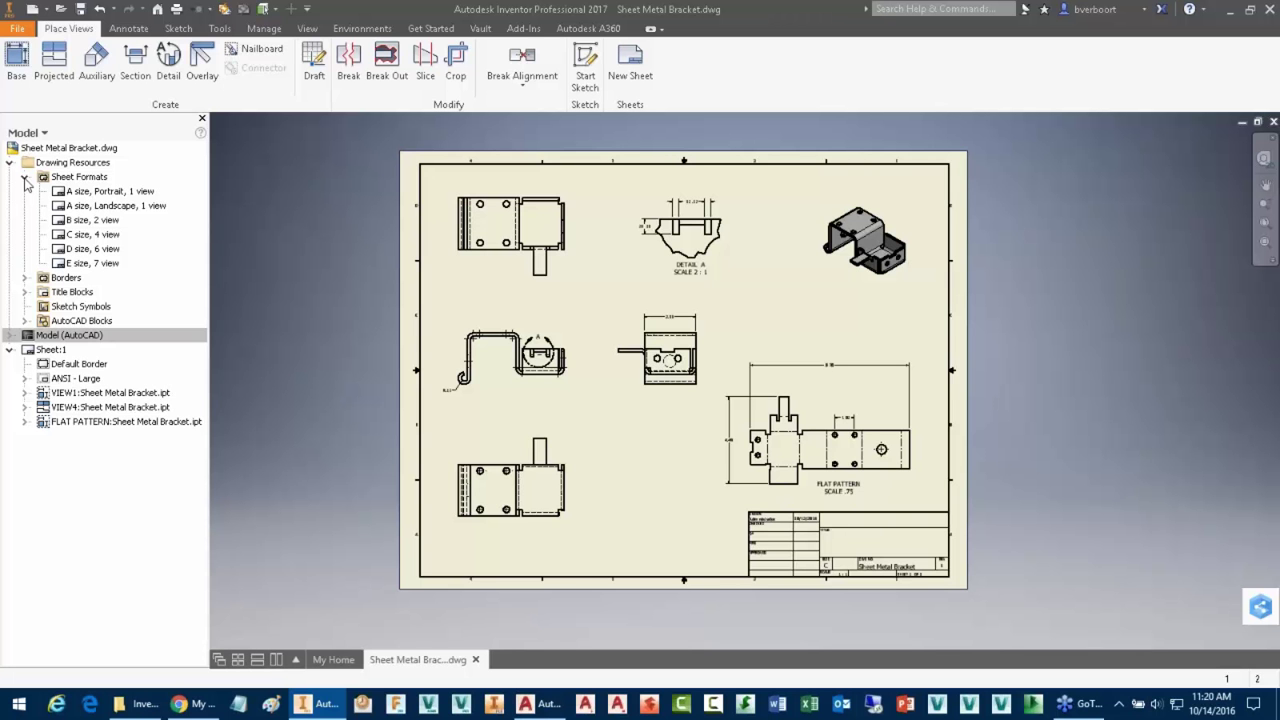
{"action": "right_click", "coordinate": [86, 225]}
{"action": "left_click", "coordinate": [48, 479]}
{"action": "right_click", "coordinate": [97, 227]}
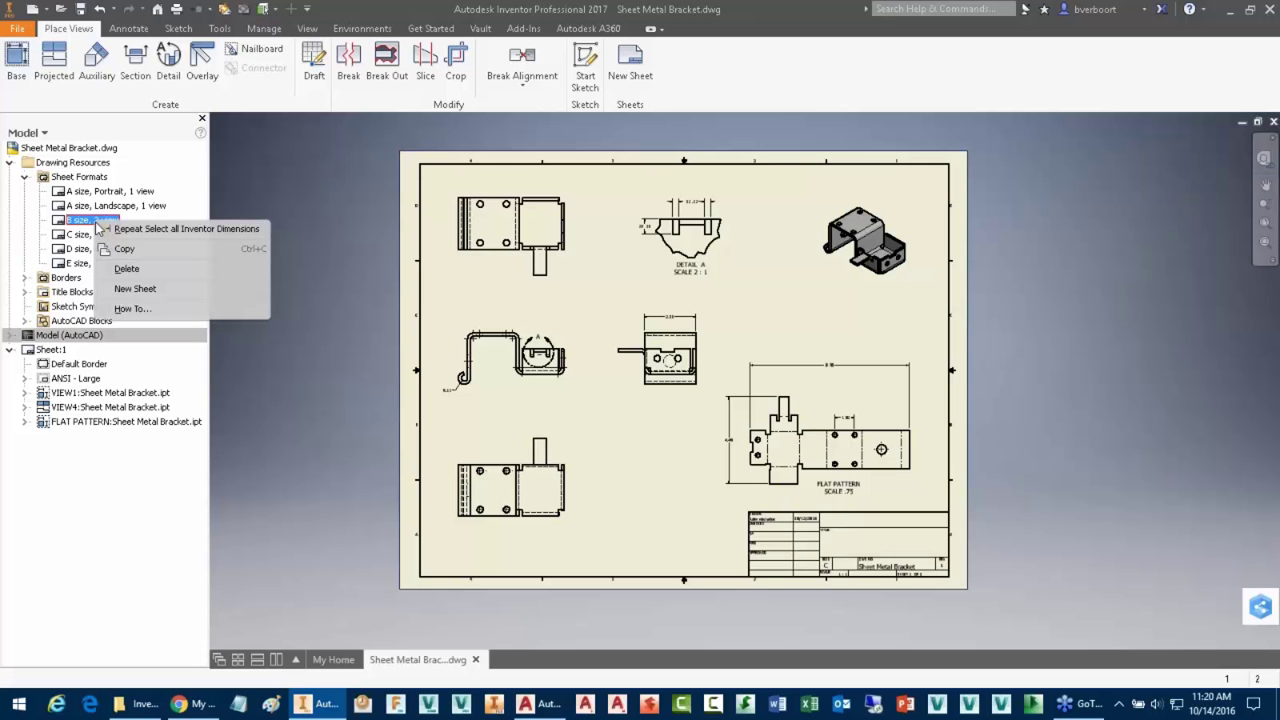
{"action": "left_click", "coordinate": [135, 288]}
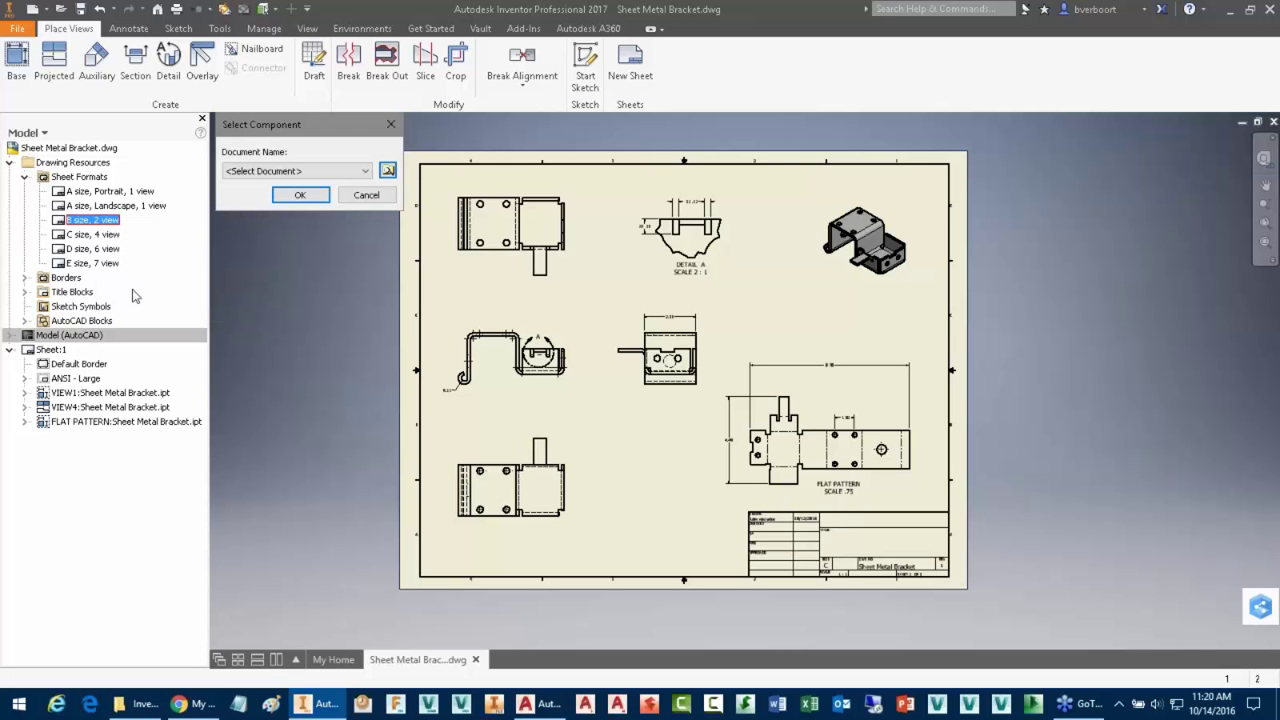
{"action": "left_click", "coordinate": [388, 172]}
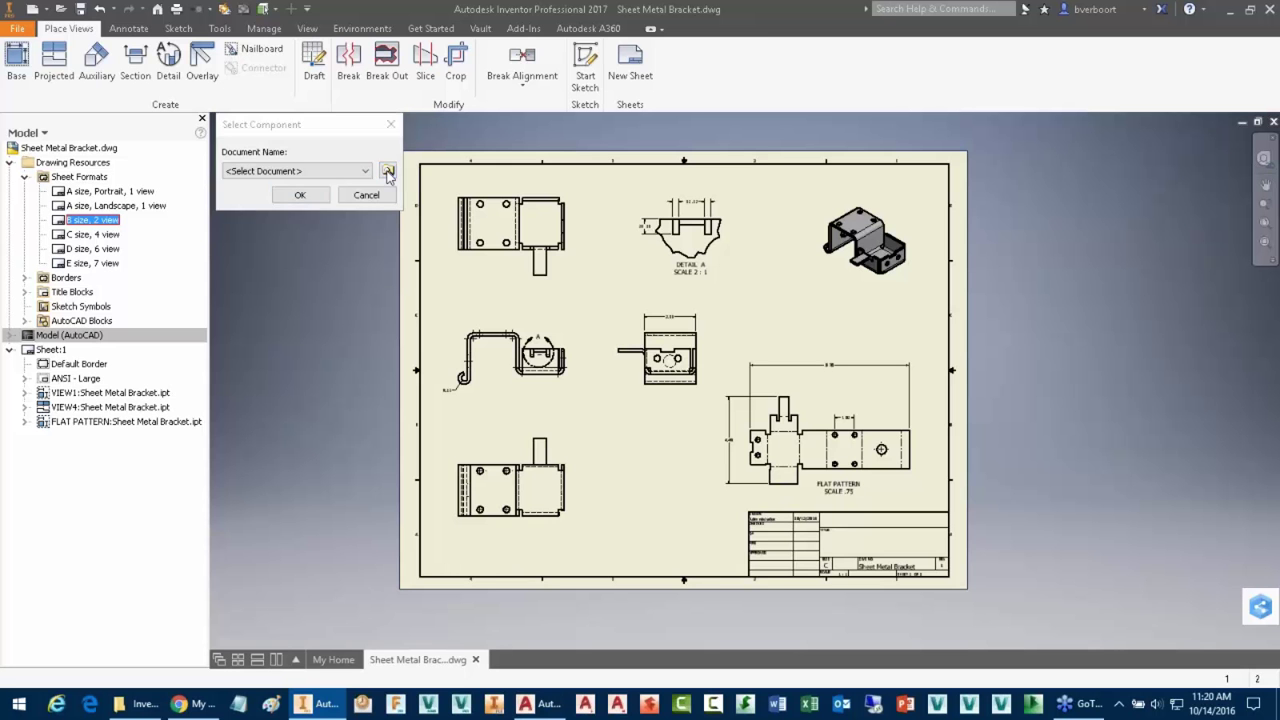
{"action": "left_click", "coordinate": [300, 104]}
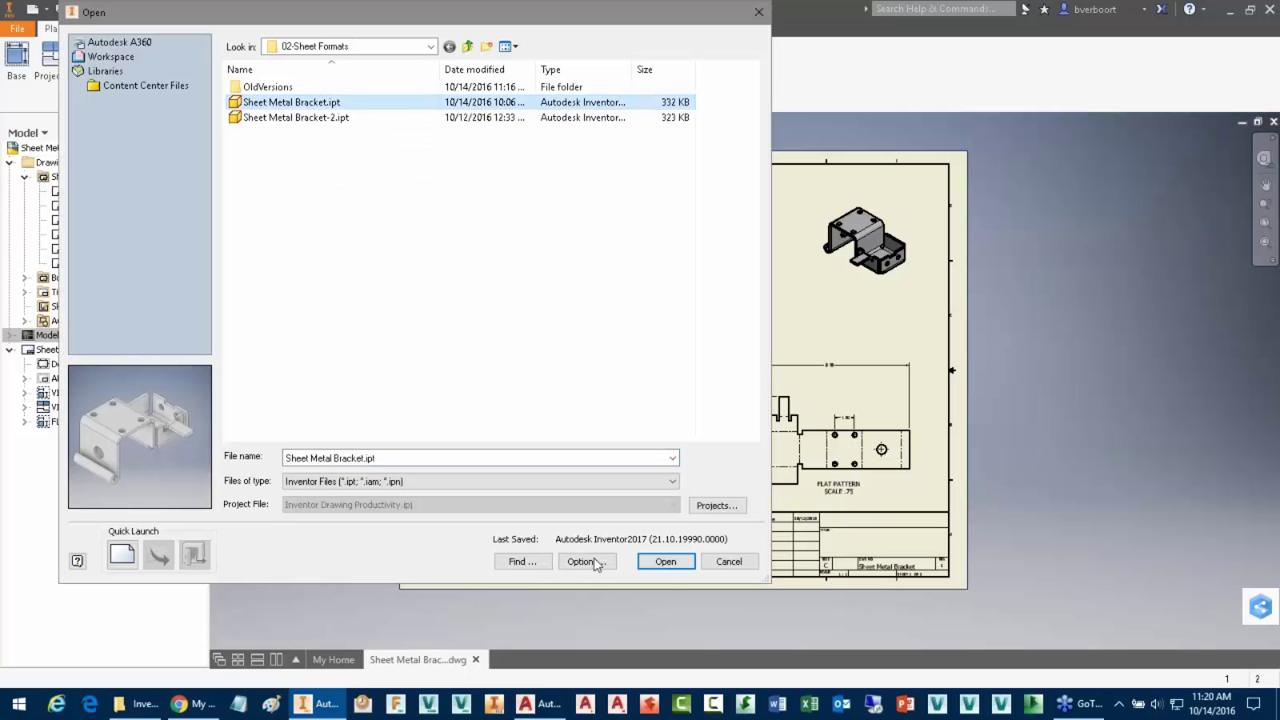
{"action": "left_click", "coordinate": [662, 561]}
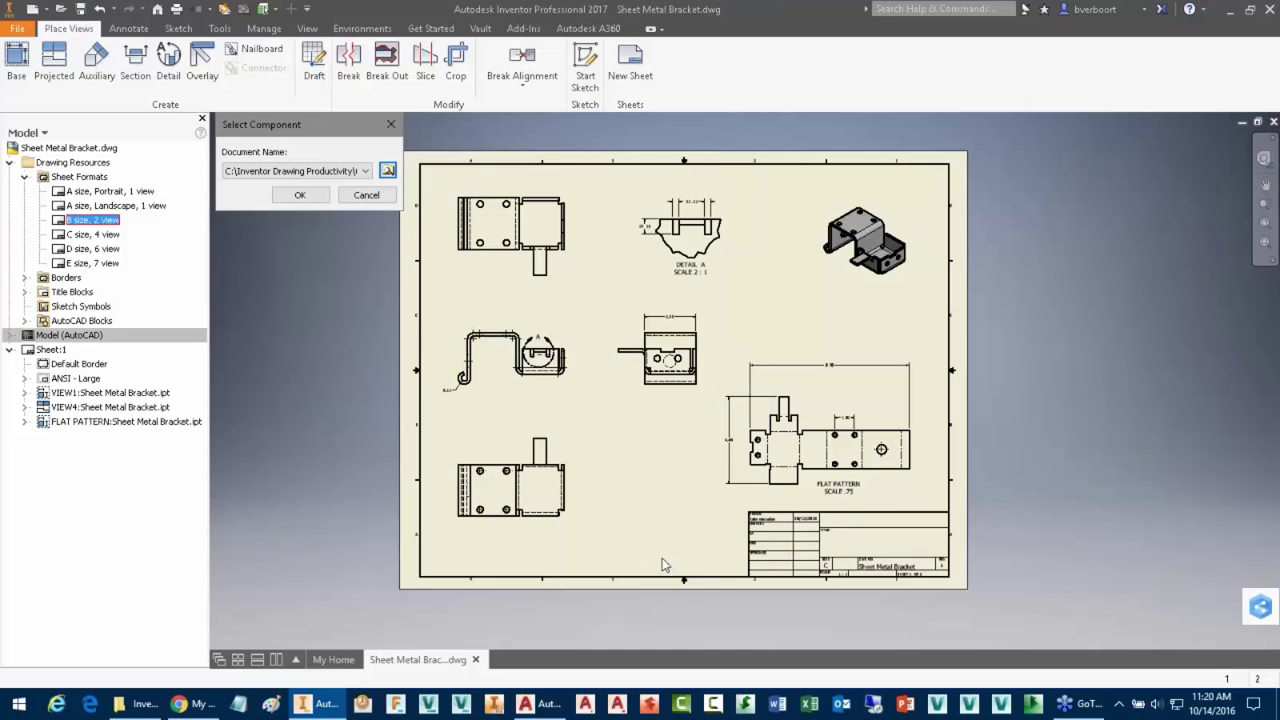
{"action": "left_click", "coordinate": [300, 195]}
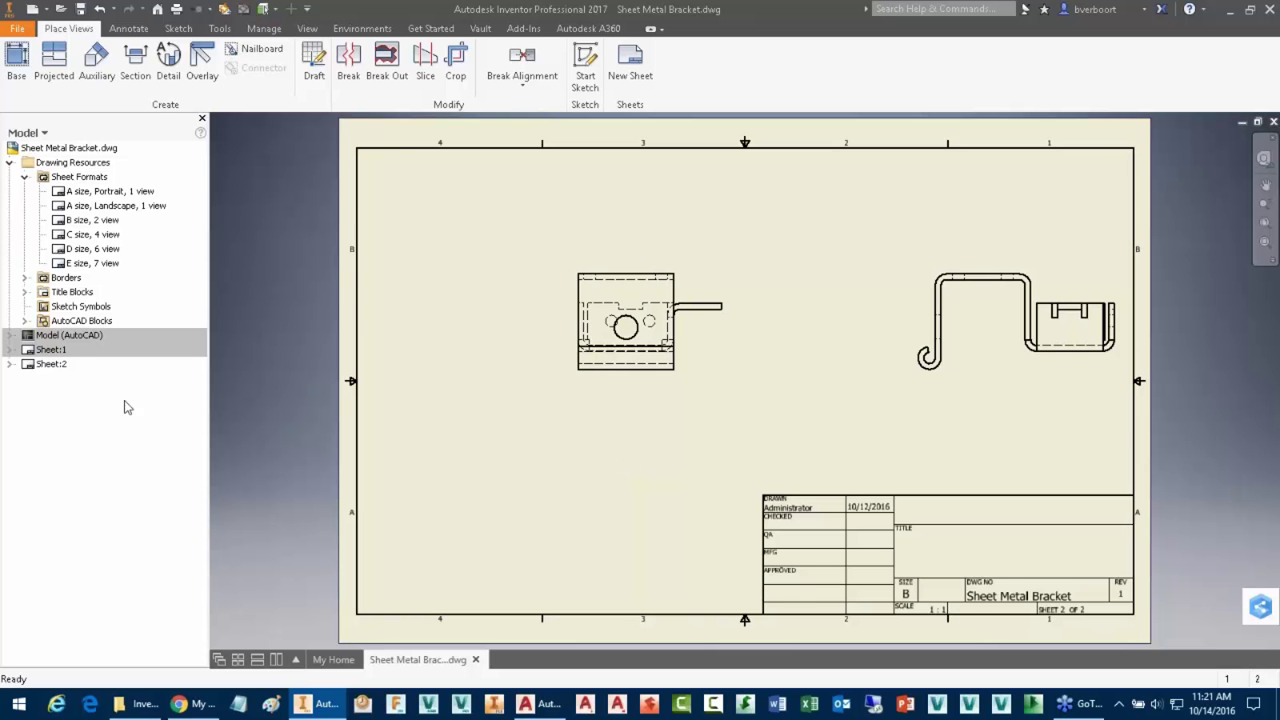
- Reactivate Sheet:1 and delete the B size sheet, Sheet:2, from the drawing
{"action": "double_click", "coordinate": [52, 364]}
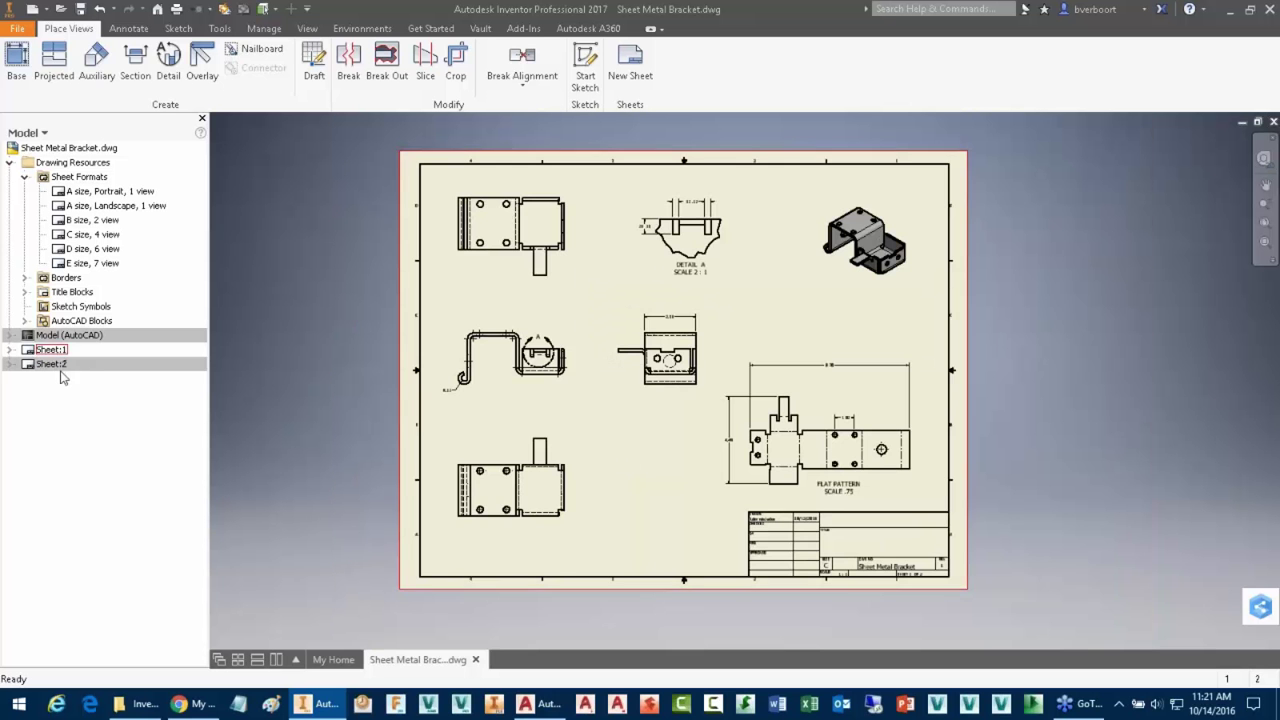
{"action": "right_click", "coordinate": [60, 368]}
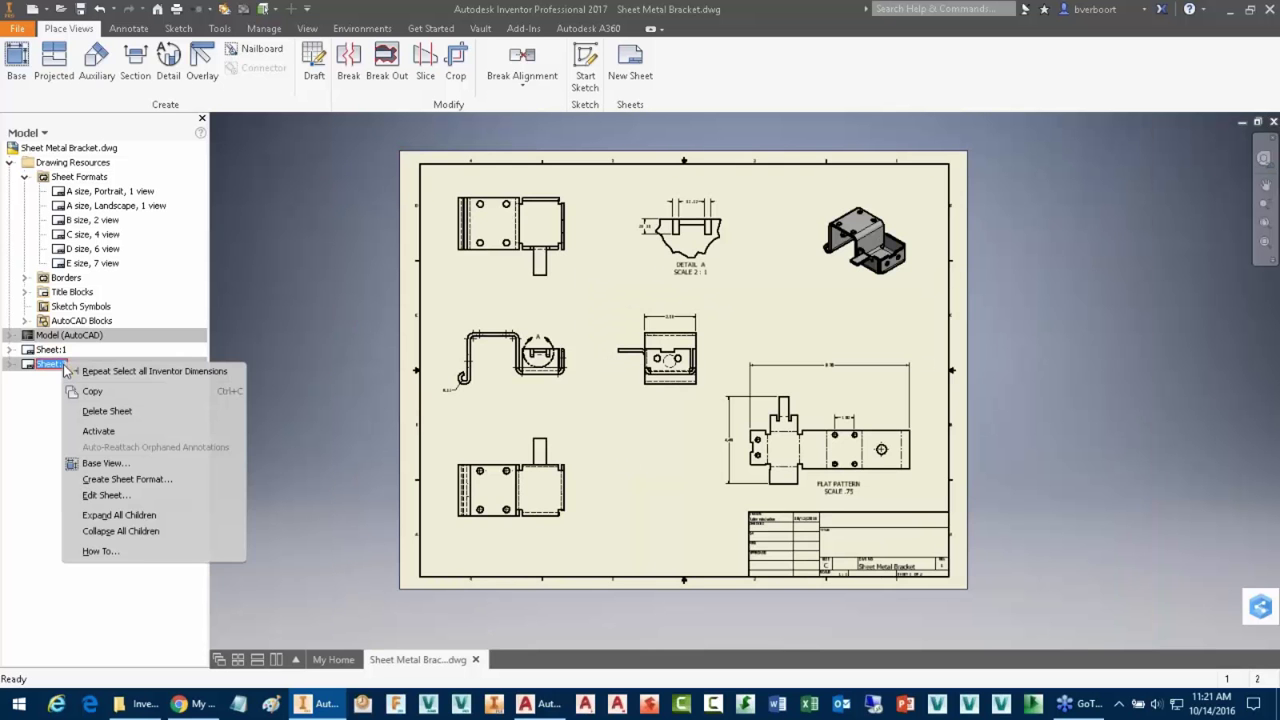
{"action": "left_click", "coordinate": [110, 411]}
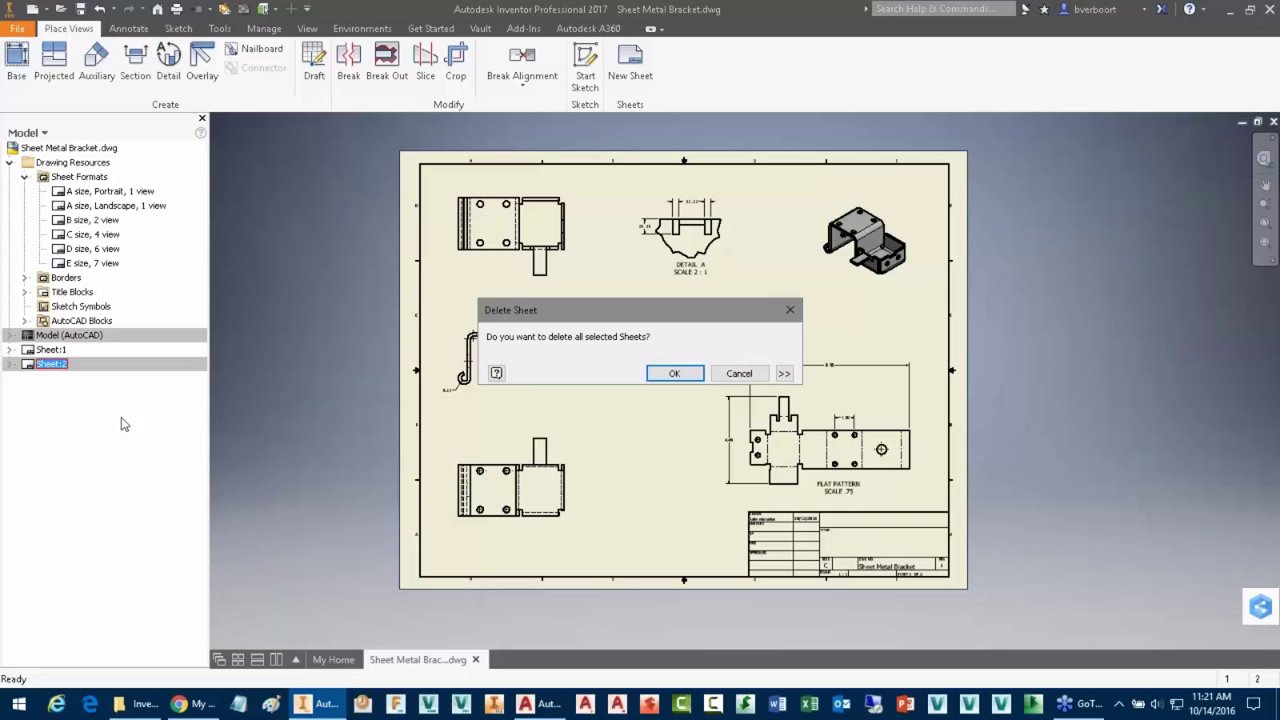
{"action": "left_click", "coordinate": [667, 375]}
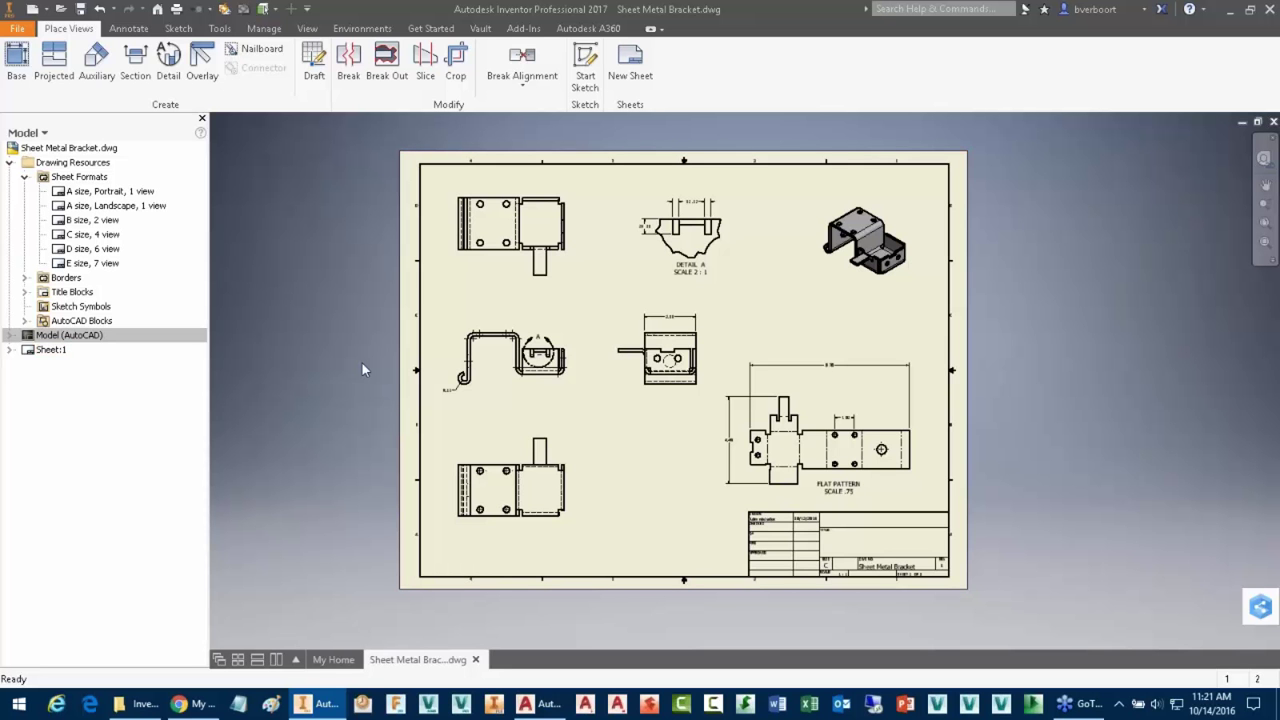
- Create a sheet format from Sheet:1 named "C Size Sheet Metal w FP"
{"action": "right_click", "coordinate": [51, 351]}
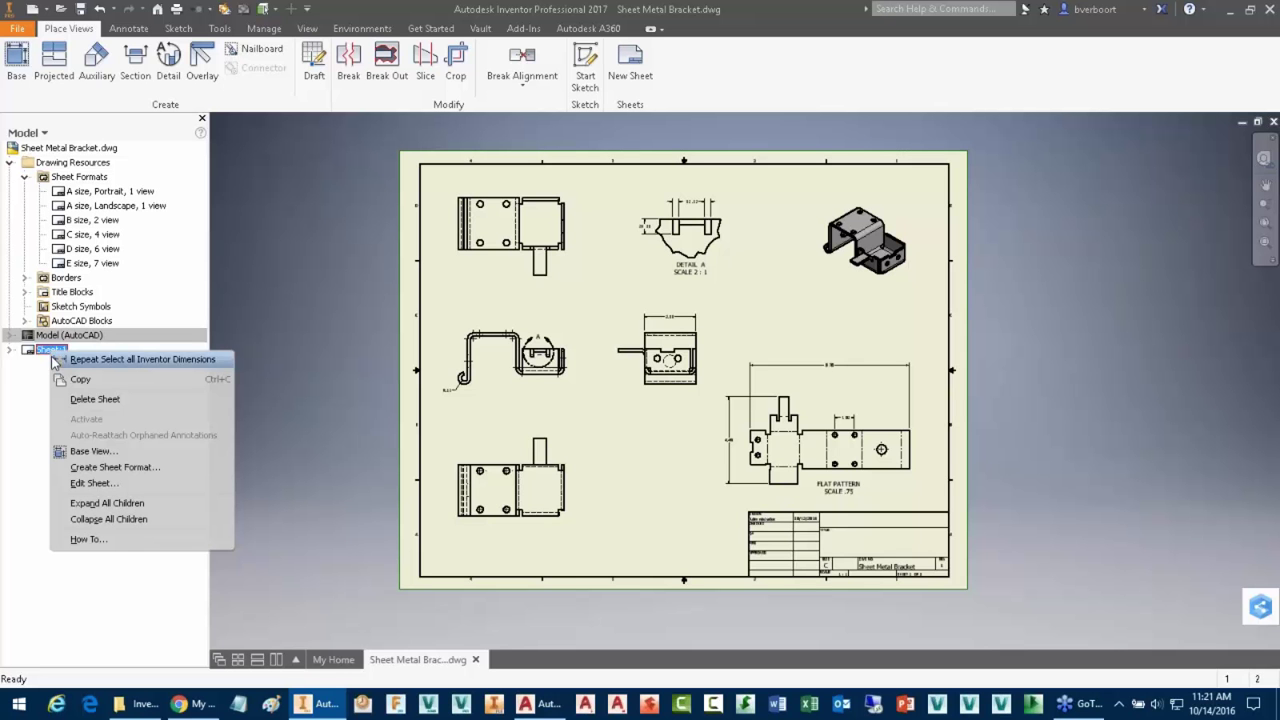
{"action": "left_click", "coordinate": [112, 469]}
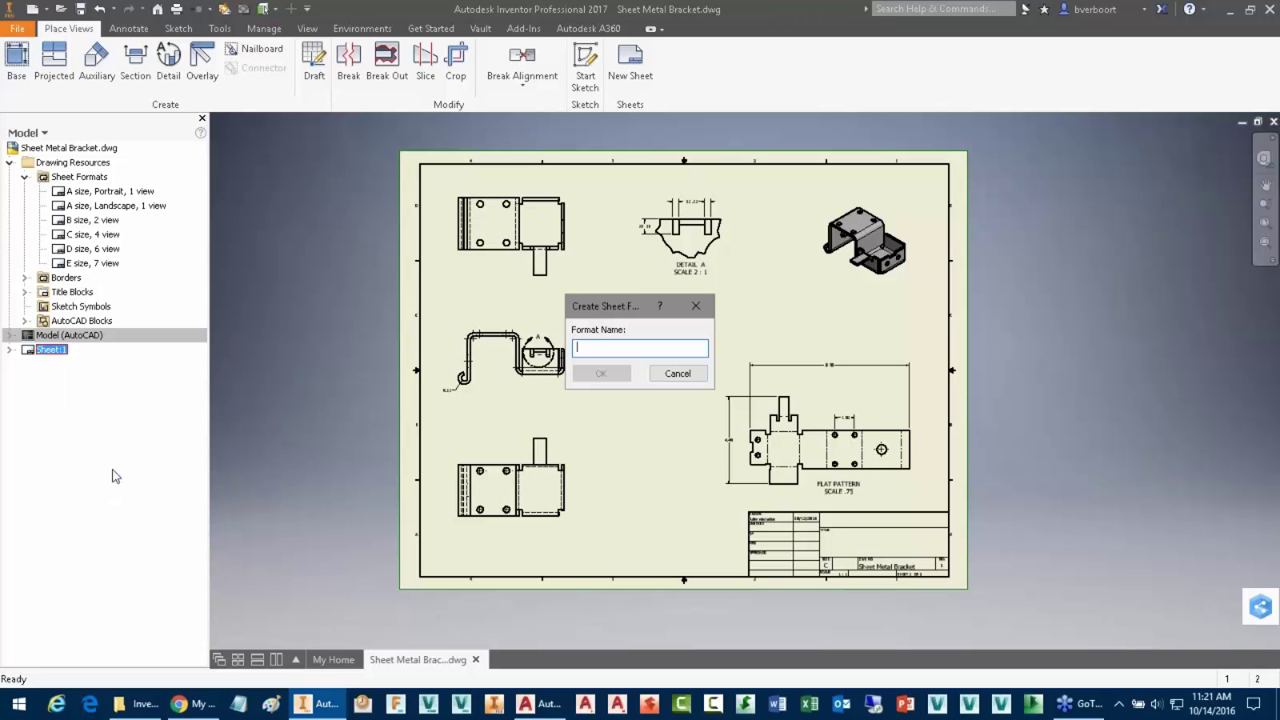
{"action": "type", "text": "C Size"}
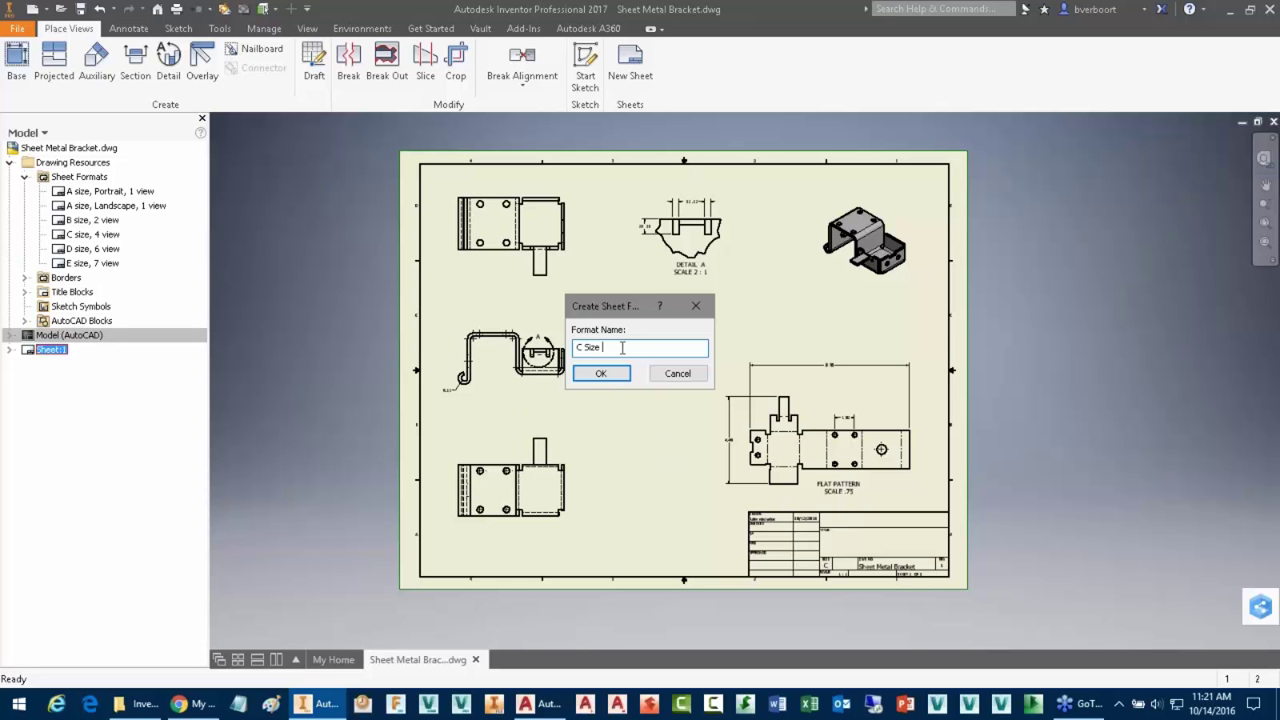
{"action": "type", "text": "Sheet Metal w FP"}
{"action": "left_click", "coordinate": [601, 374]}
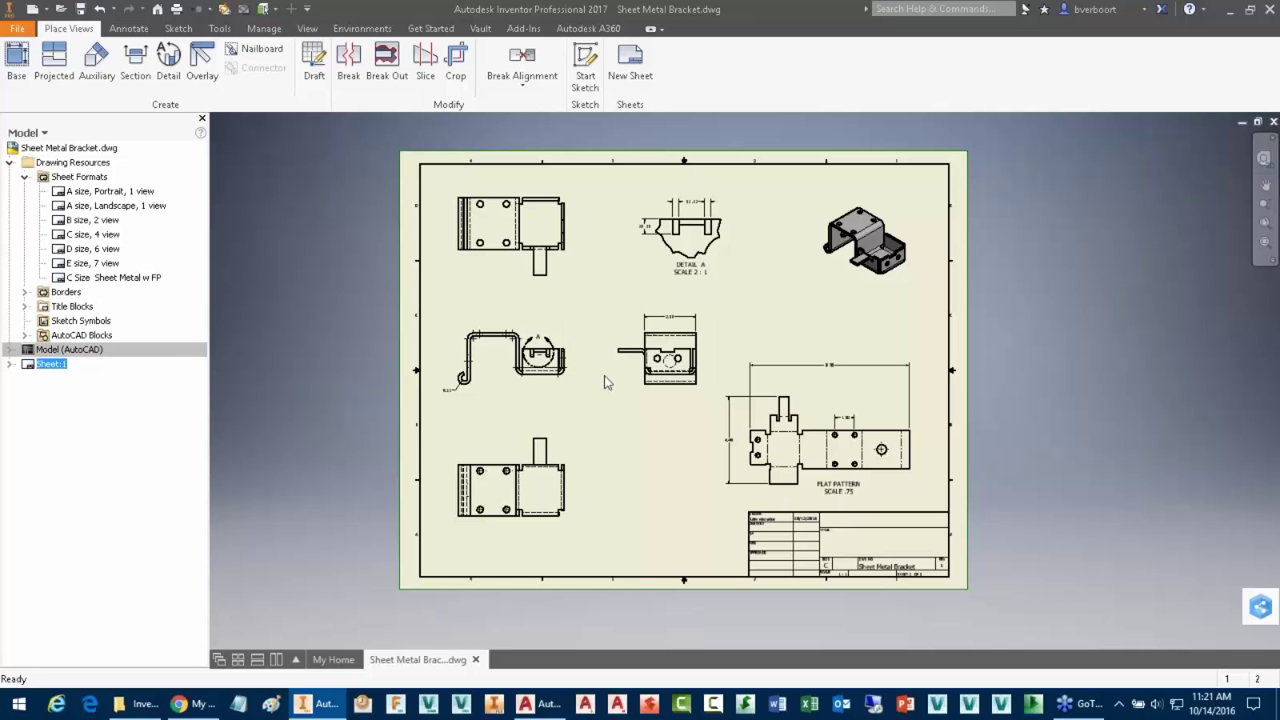
- Try moving the flat pattern view past the sheet's right border and undo the move
{"action": "left_click", "coordinate": [119, 277]}
{"action": "left_click", "coordinate": [320, 390]}
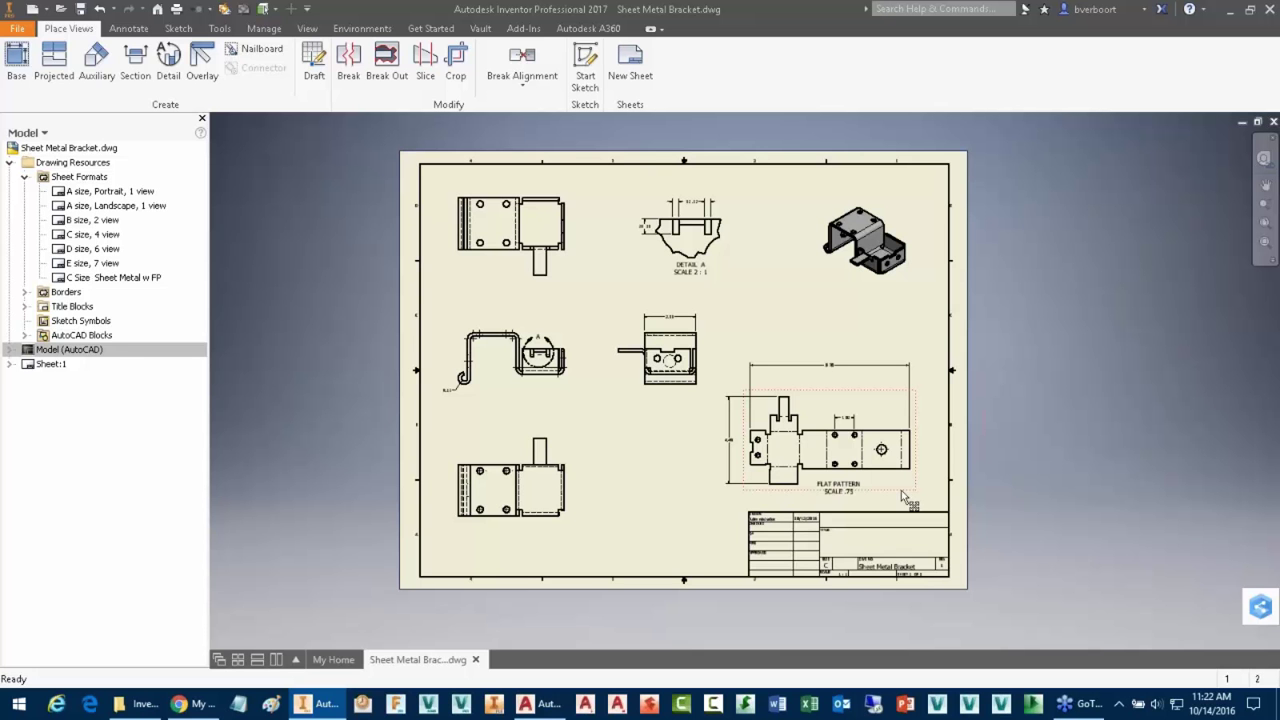
{"action": "left_click_drag", "start_coordinate": [901, 490], "coordinate": [1011, 488]}
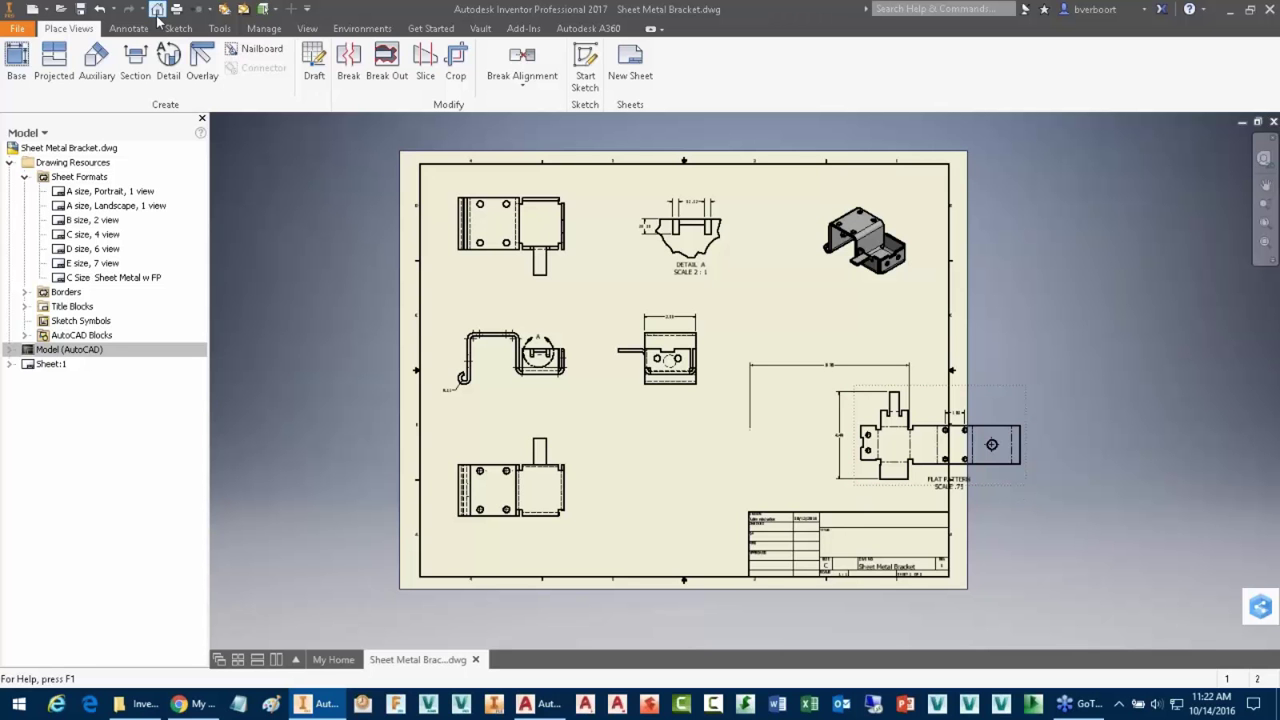
{"action": "left_click", "coordinate": [99, 10]}
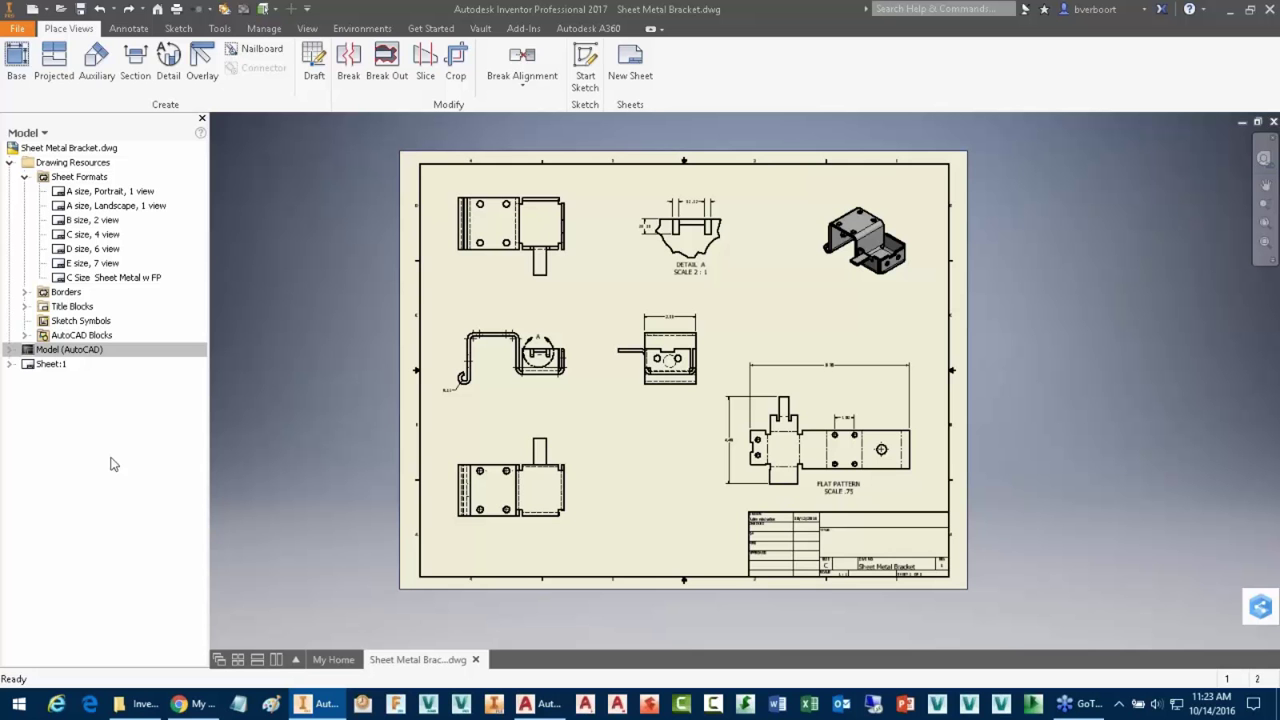
- Create a new sheet from the "C Size Sheet Metal w FP" format, using Sheet Metal Bracket.ipt as the component
{"action": "right_click", "coordinate": [104, 280]}
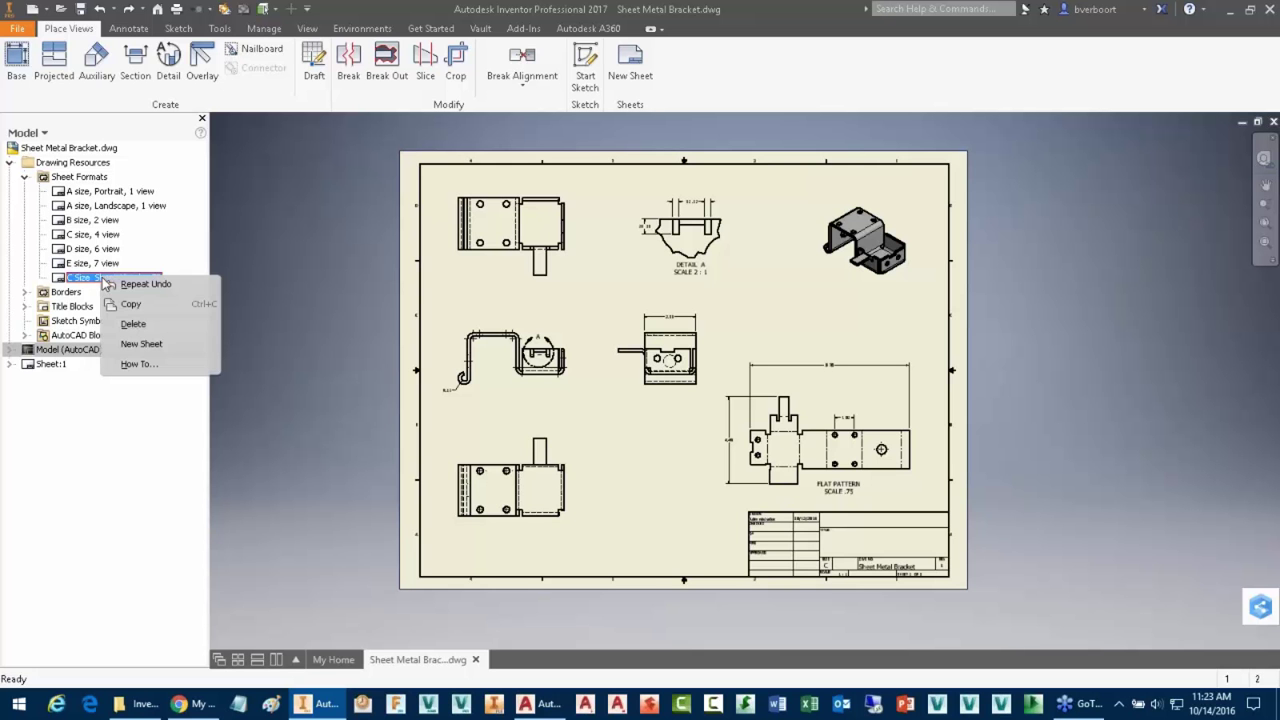
{"action": "left_click", "coordinate": [155, 344]}
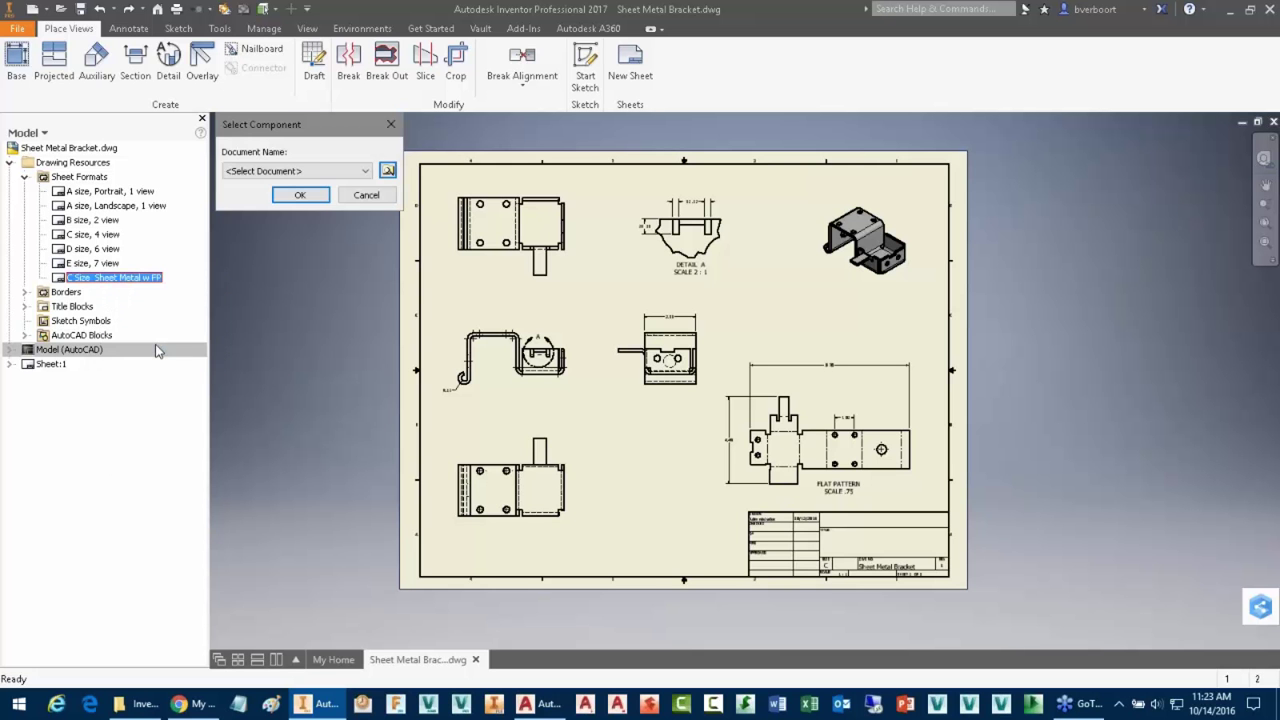
{"action": "left_click", "coordinate": [387, 172]}
{"action": "left_click", "coordinate": [298, 110]}
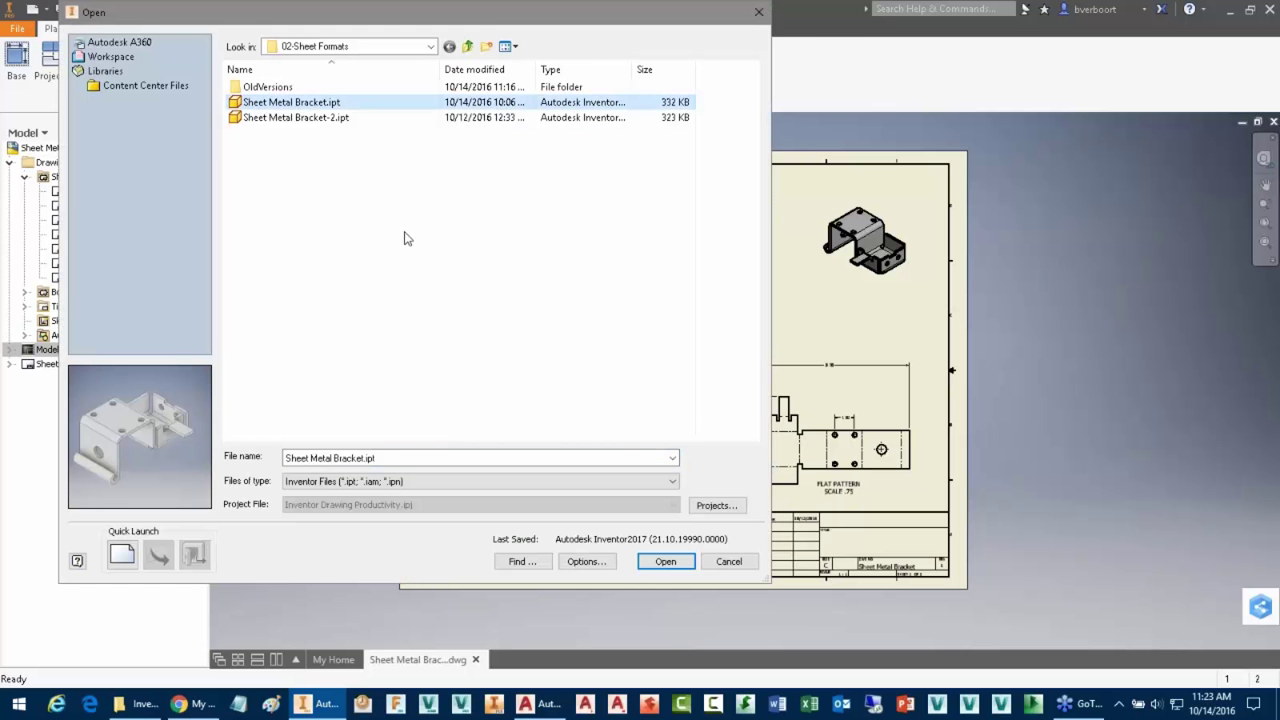
{"action": "left_click", "coordinate": [665, 561]}
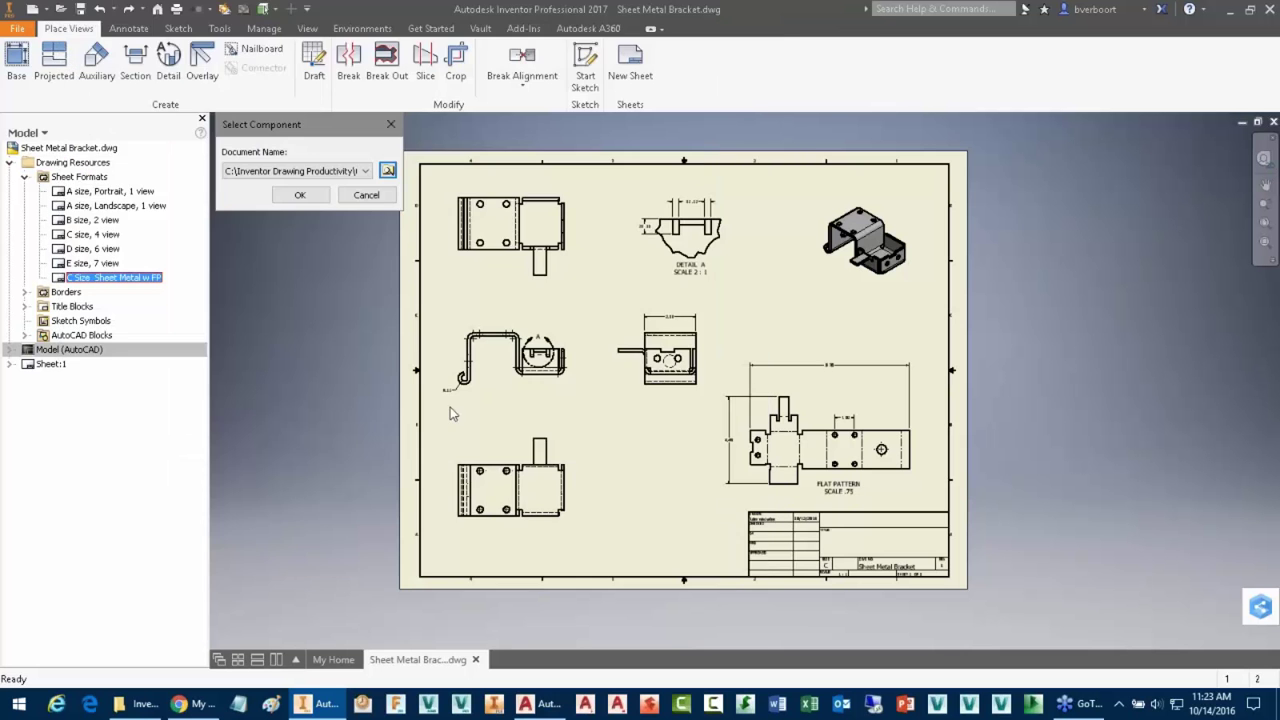
{"action": "left_click", "coordinate": [300, 196]}
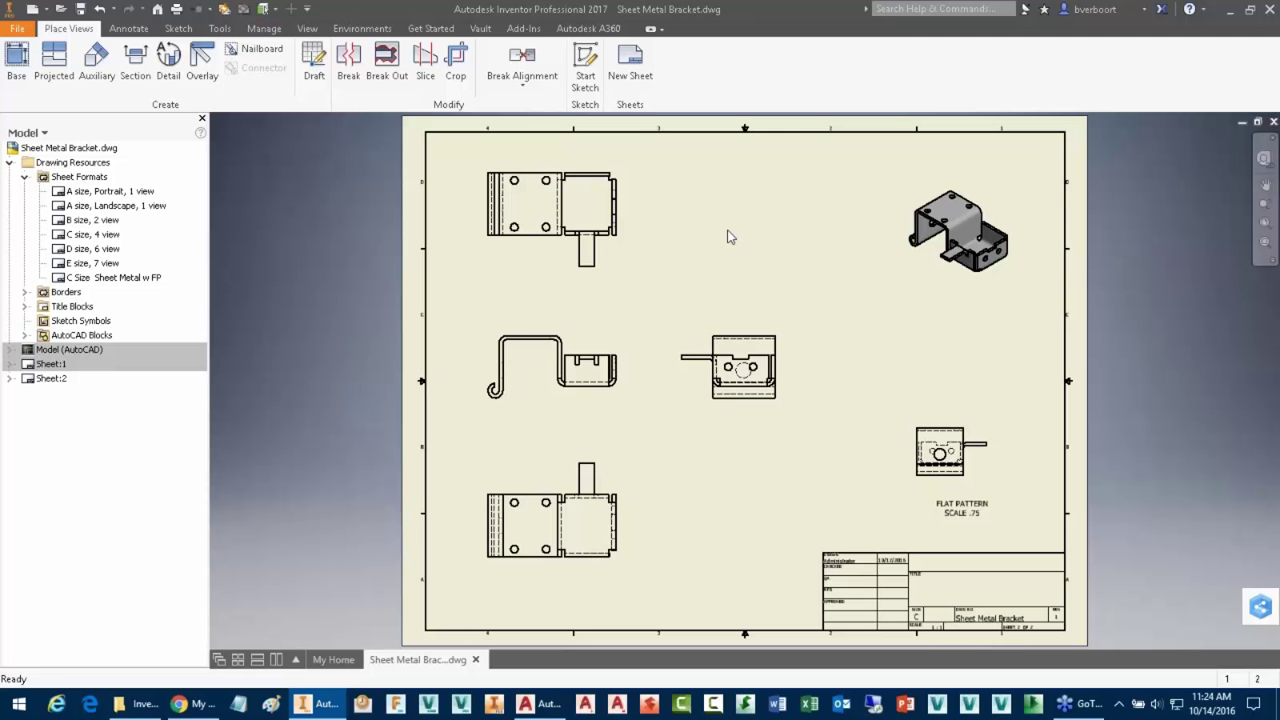
{"action": "left_click", "coordinate": [31, 10]}
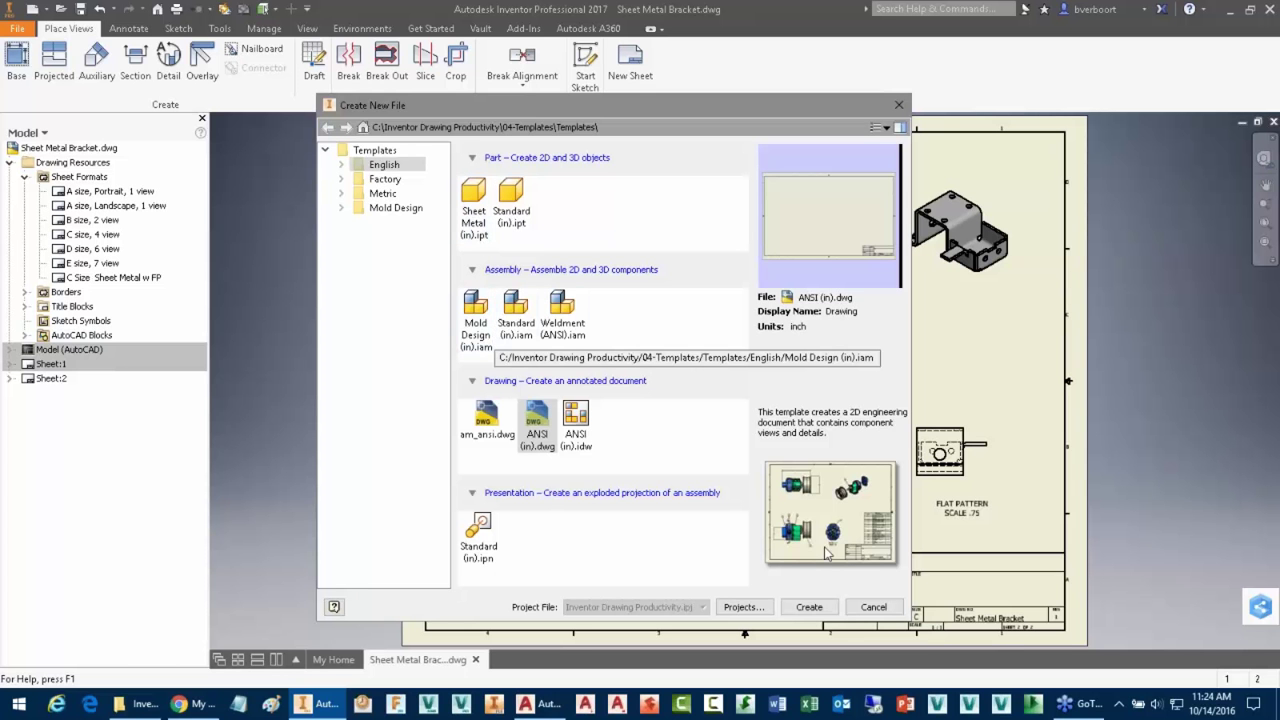
{"action": "left_click", "coordinate": [874, 607]}
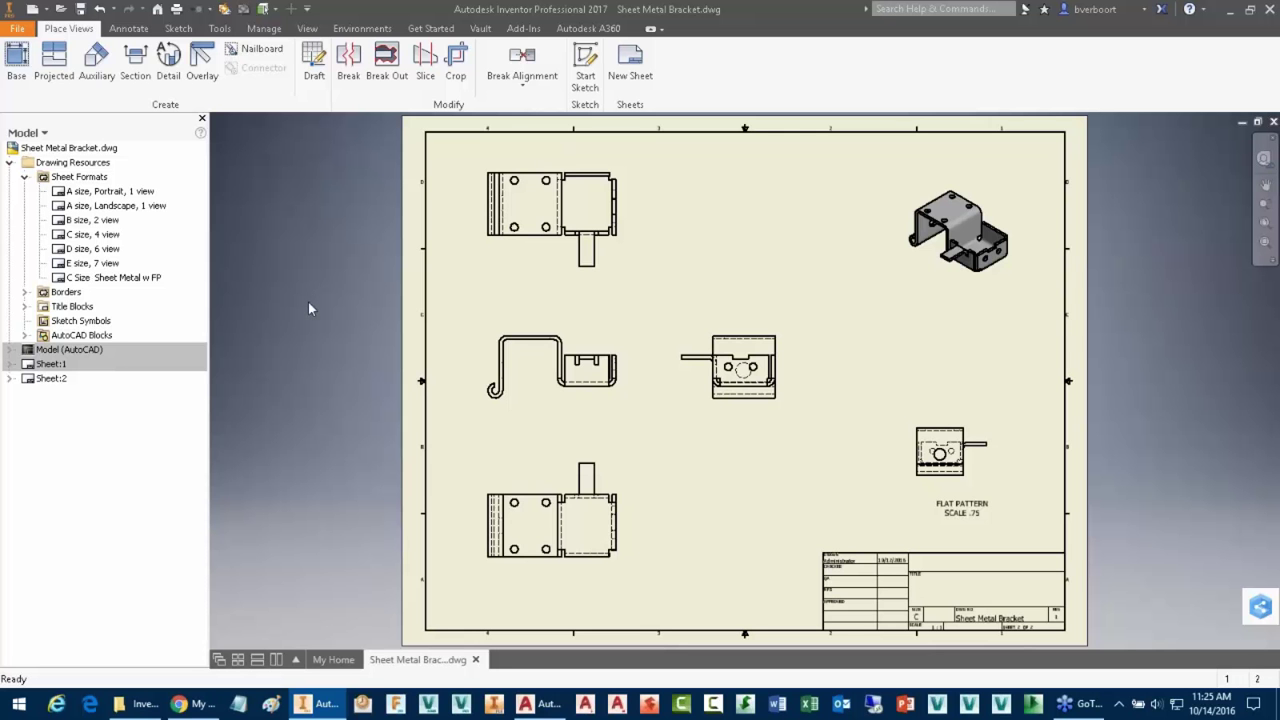
- Make Sheet:1 the active sheet again and delete Sheet:2, made from the custom C size format
{"action": "double_click", "coordinate": [52, 377]}
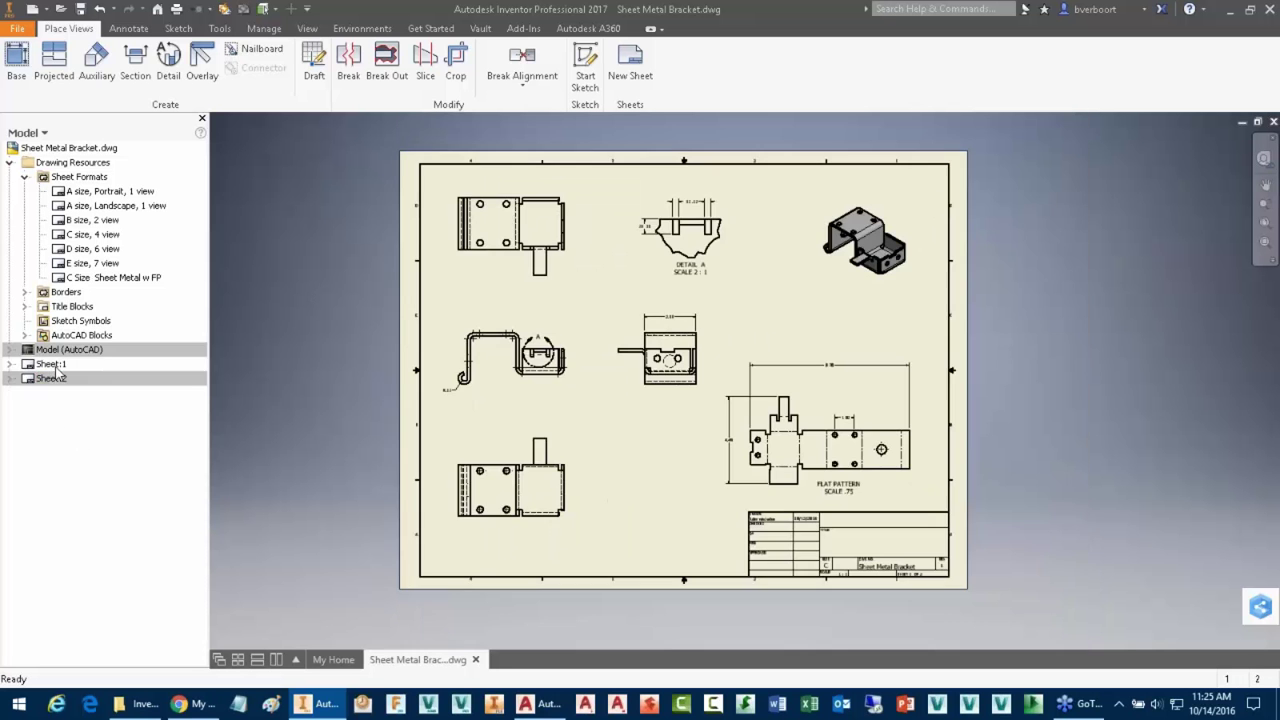
{"action": "right_click", "coordinate": [60, 381]}
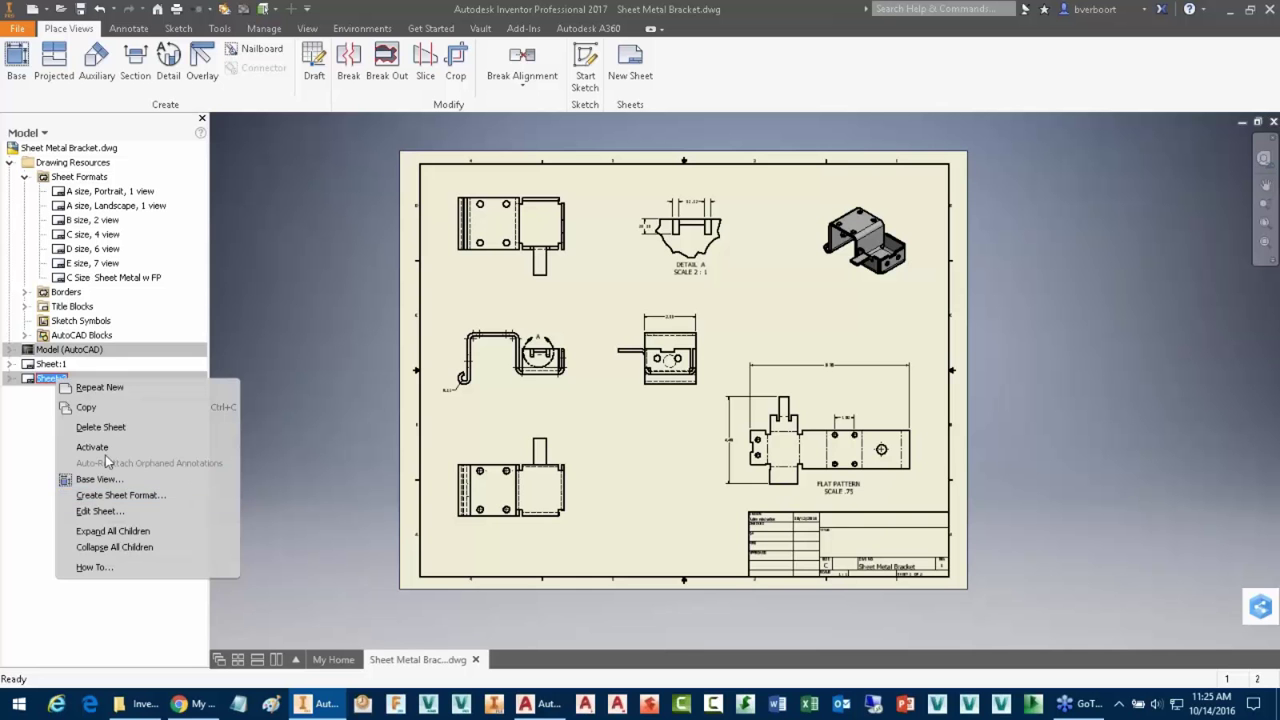
{"action": "left_click", "coordinate": [100, 427]}
{"action": "left_click", "coordinate": [672, 376]}
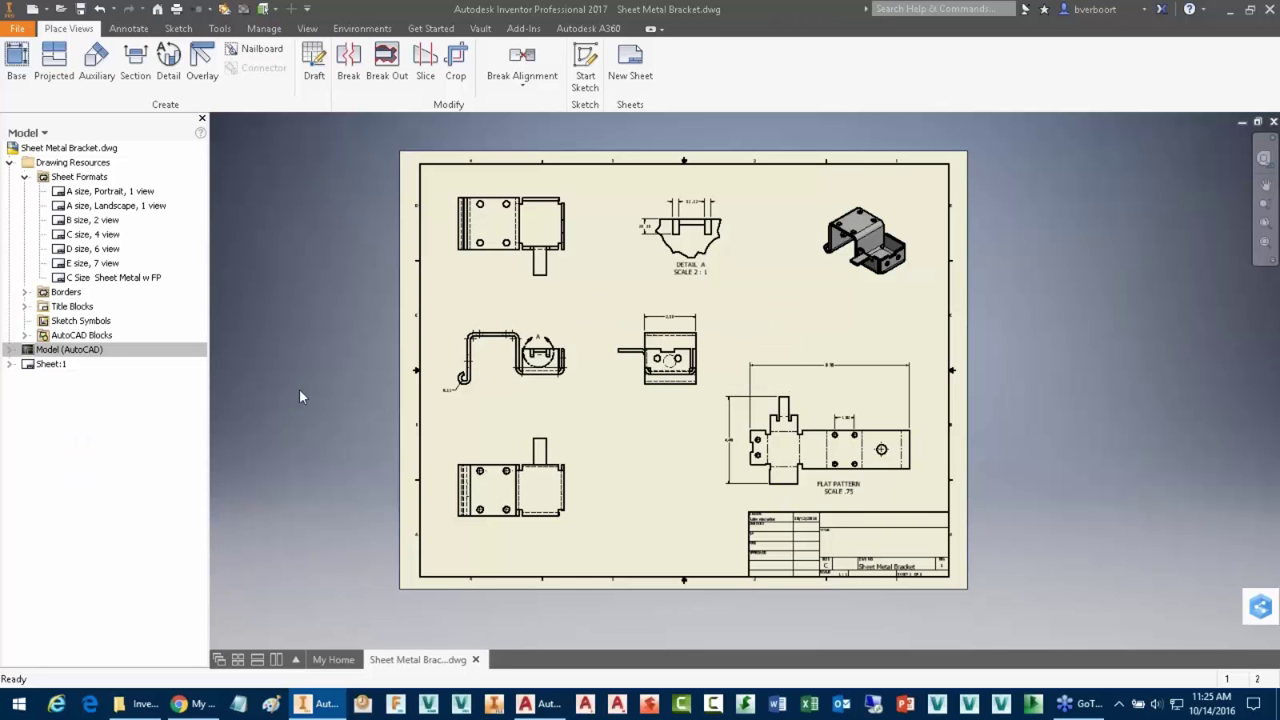
{"action": "scroll", "coordinate": [553, 377], "scroll_direction": "up", "scroll_amount": 3}
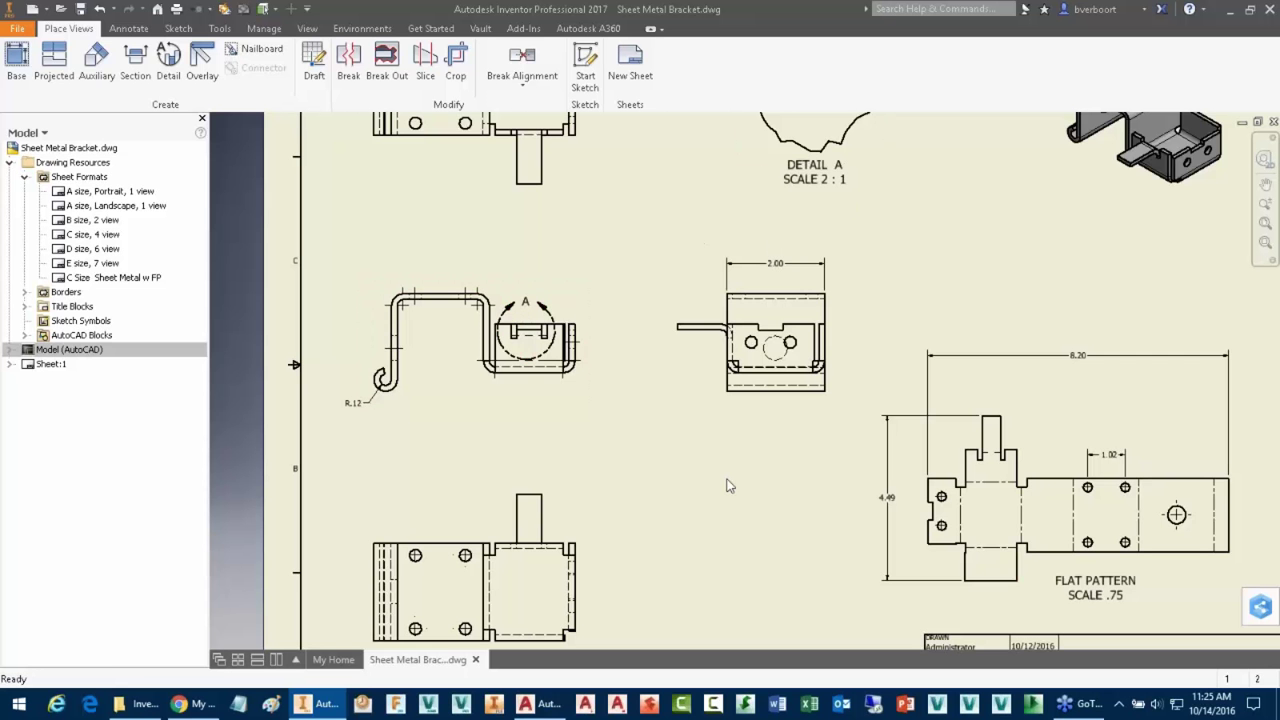
{"action": "scroll", "coordinate": [727, 479], "scroll_direction": "down", "scroll_amount": 3}
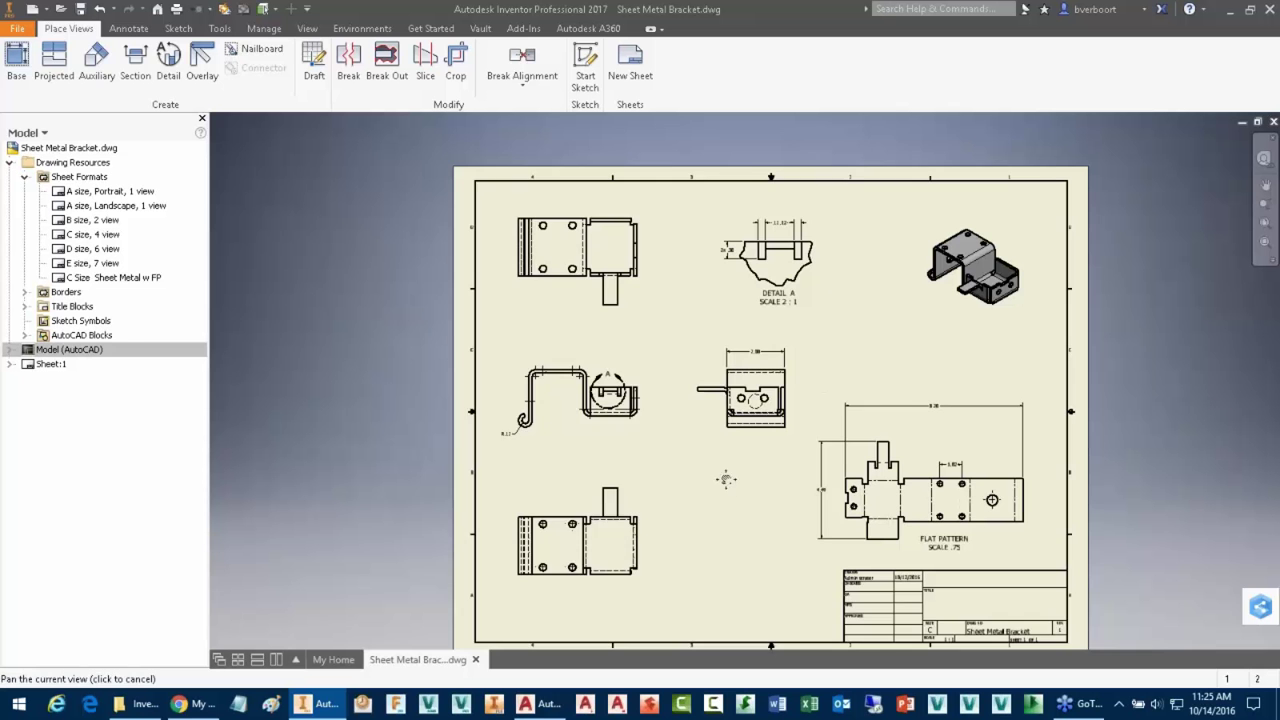
{"action": "middle_click_drag", "start_coordinate": [727, 479], "coordinate": [689, 451]}
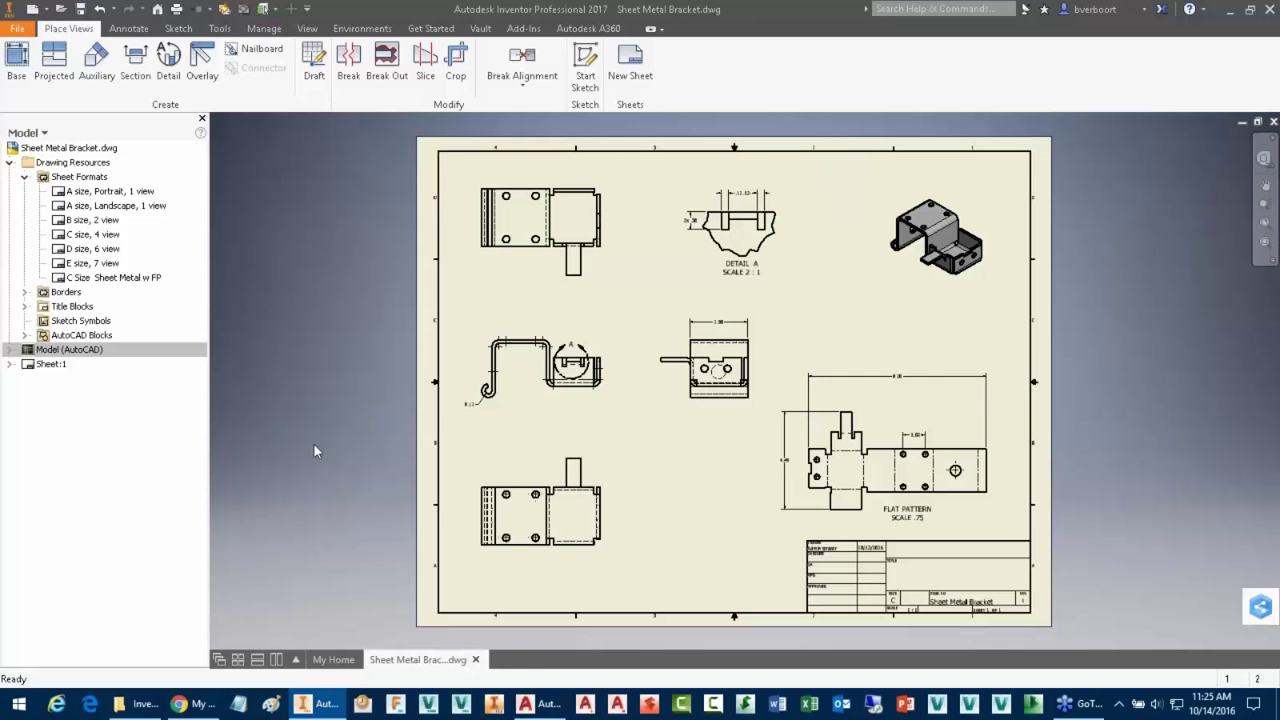
{"action": "scroll", "coordinate": [563, 418], "scroll_direction": "down", "scroll_amount": 3}
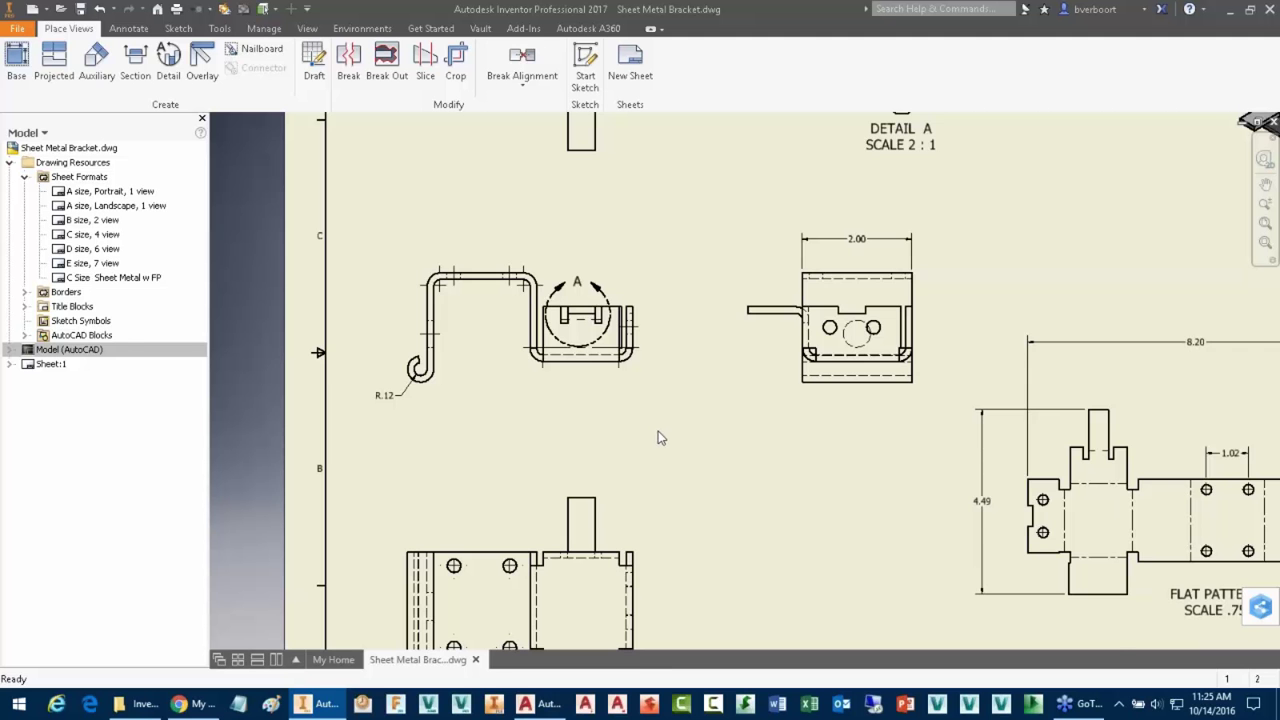
{"action": "scroll", "coordinate": [662, 438], "scroll_direction": "up", "scroll_amount": 3}
{"action": "middle_click_drag", "start_coordinate": [662, 438], "coordinate": [600, 442]}
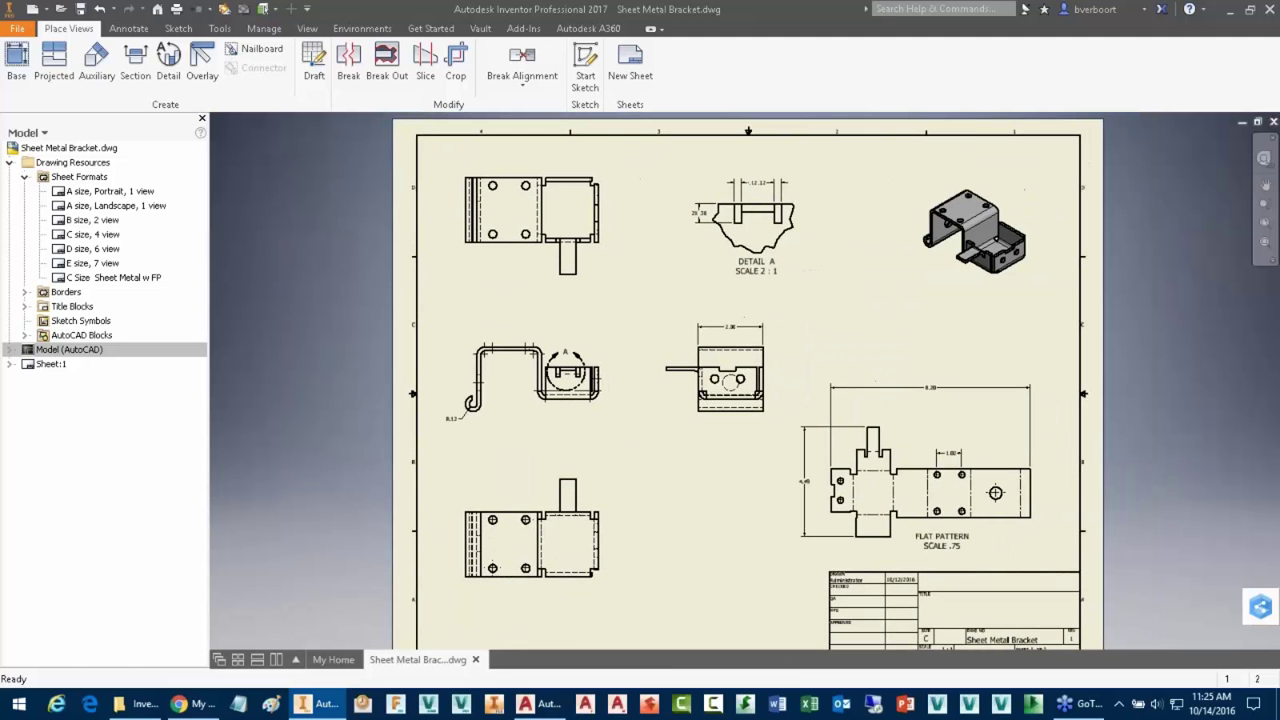
{"action": "scroll", "coordinate": [552, 437], "scroll_direction": "down", "scroll_amount": 2}
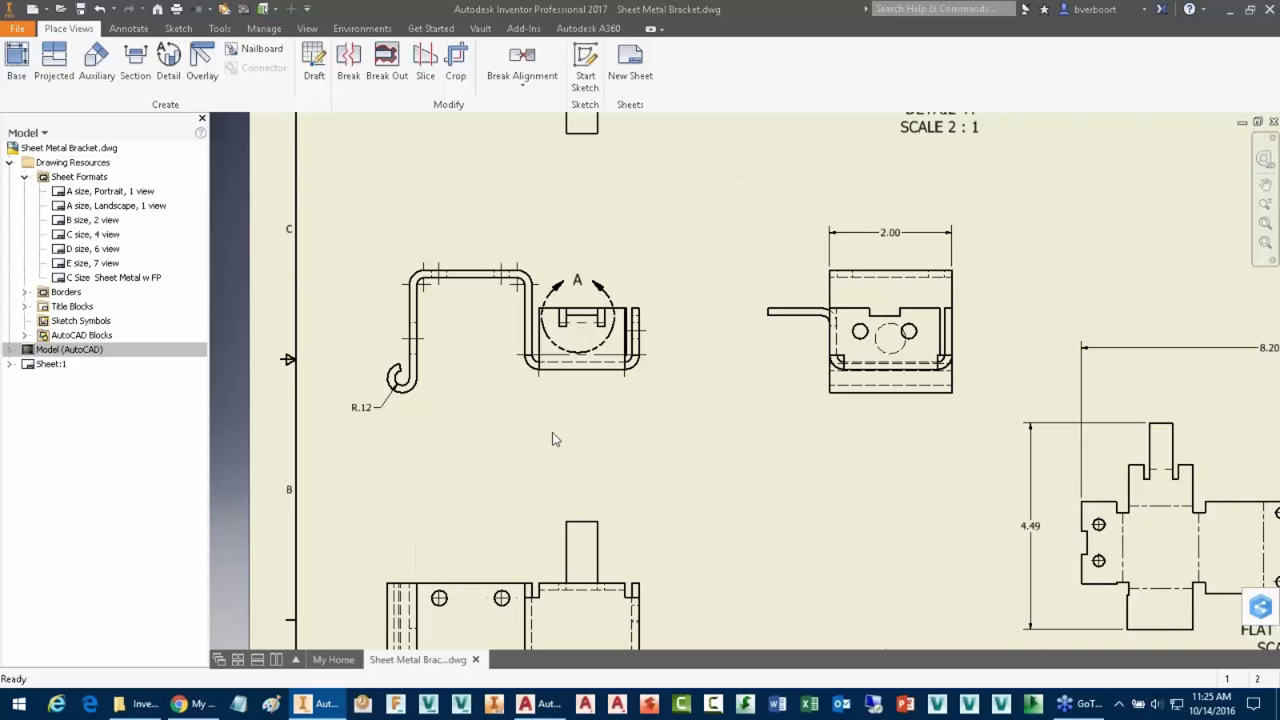
- Try moving the Detail A callout circle in the base view, and detach it from the bracket geometry
{"action": "mouse_move", "coordinate": [552, 440]}
{"action": "middle_mouse_down"}
{"action": "mouse_move", "coordinate": [543, 591]}
{"action": "mouse_move", "coordinate": [564, 596]}
{"action": "middle_mouse_up"}
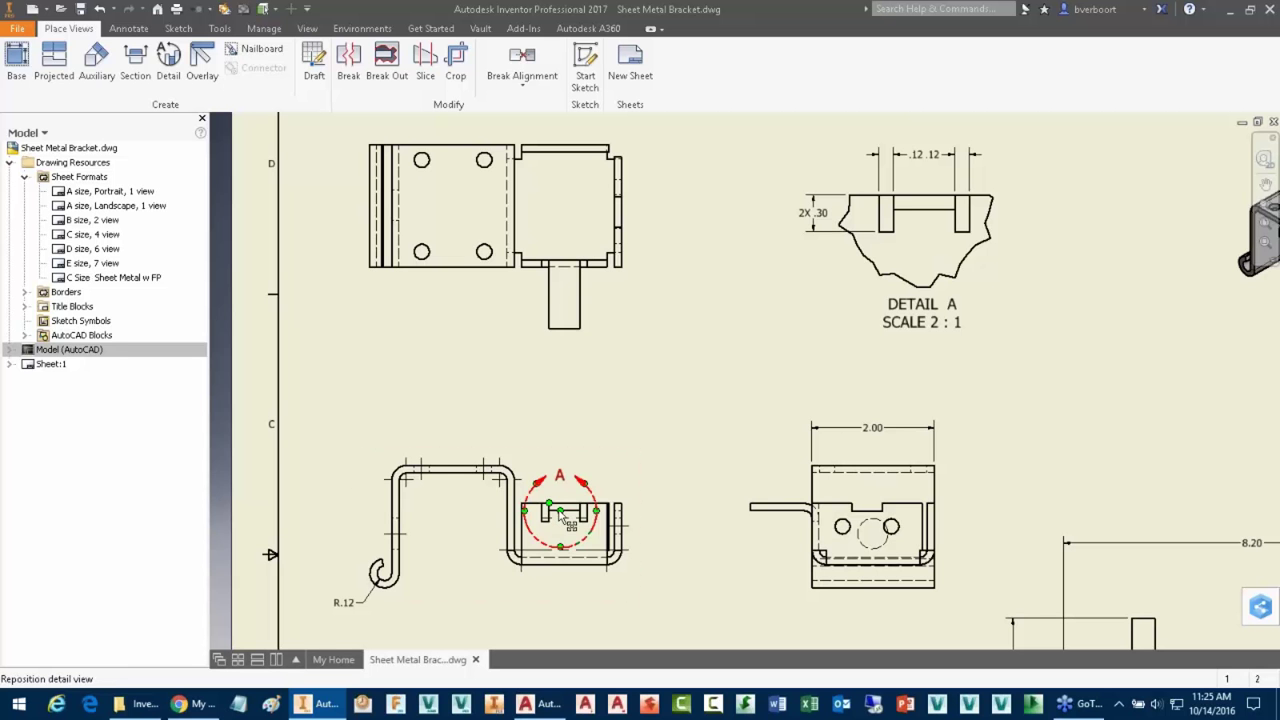
{"action": "left_click_drag", "start_coordinate": [566, 516], "coordinate": [627, 492]}
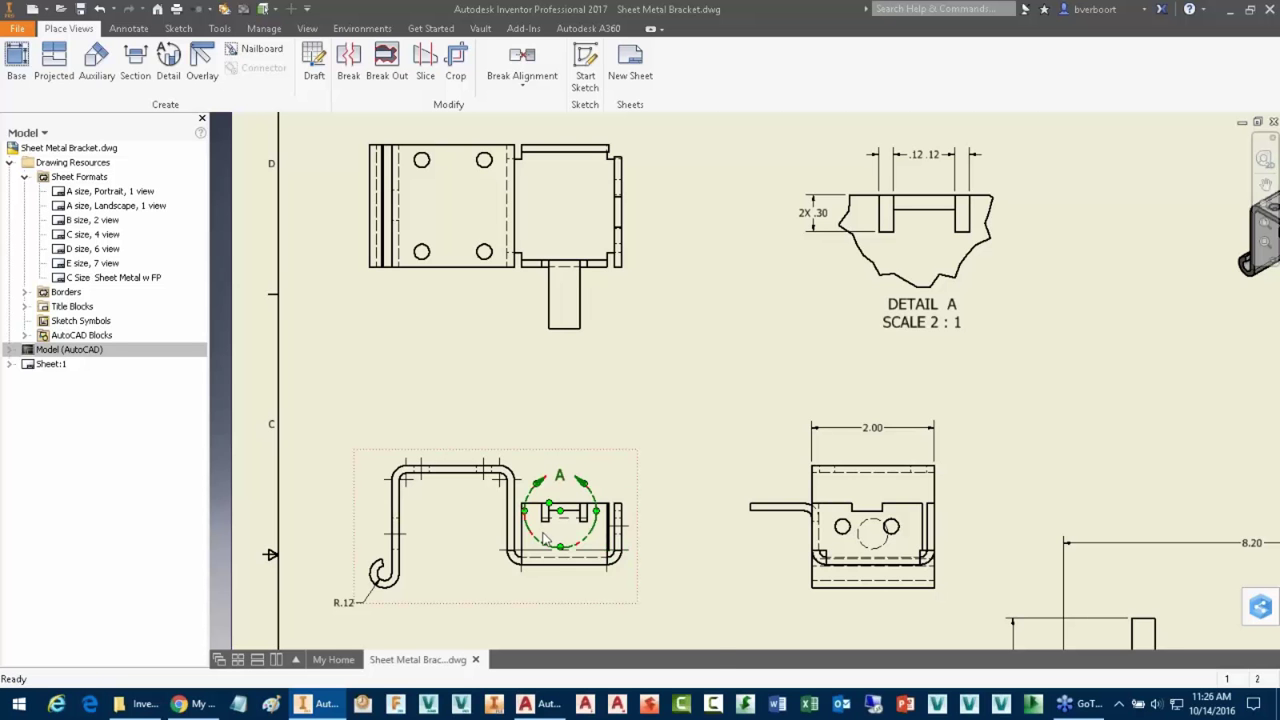
{"action": "right_click", "coordinate": [588, 528]}
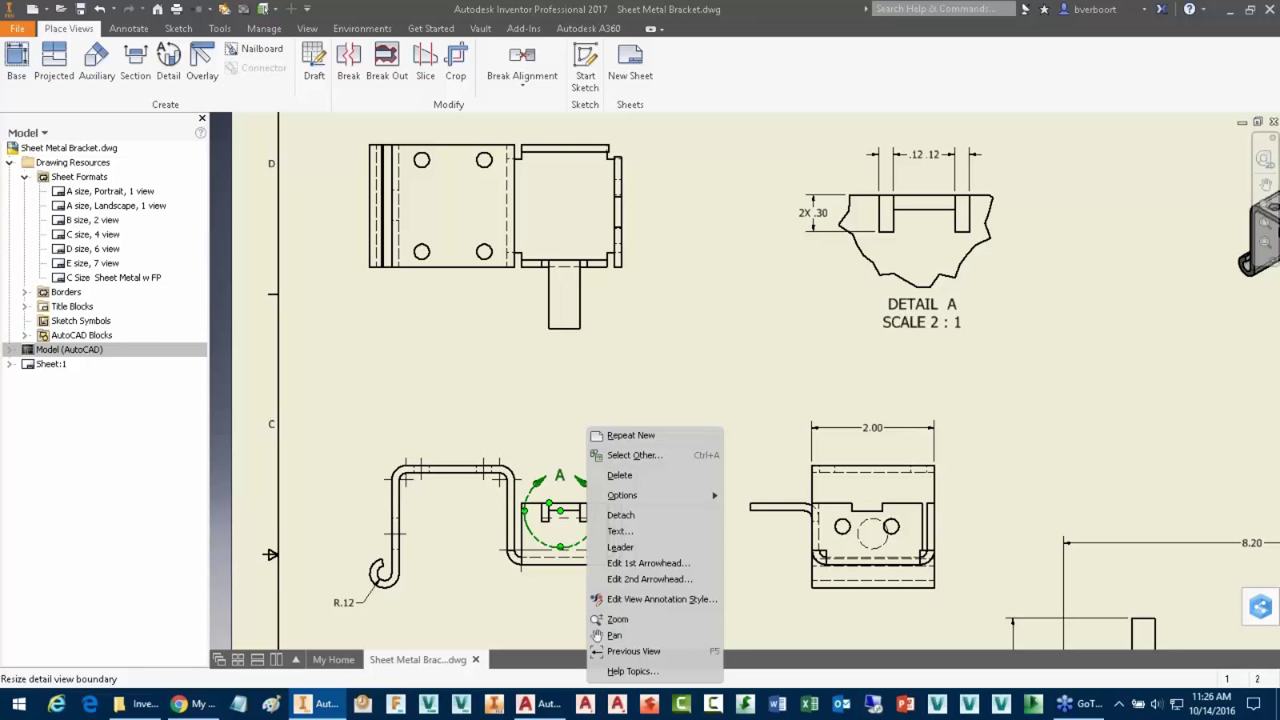
{"action": "left_click", "coordinate": [664, 319]}
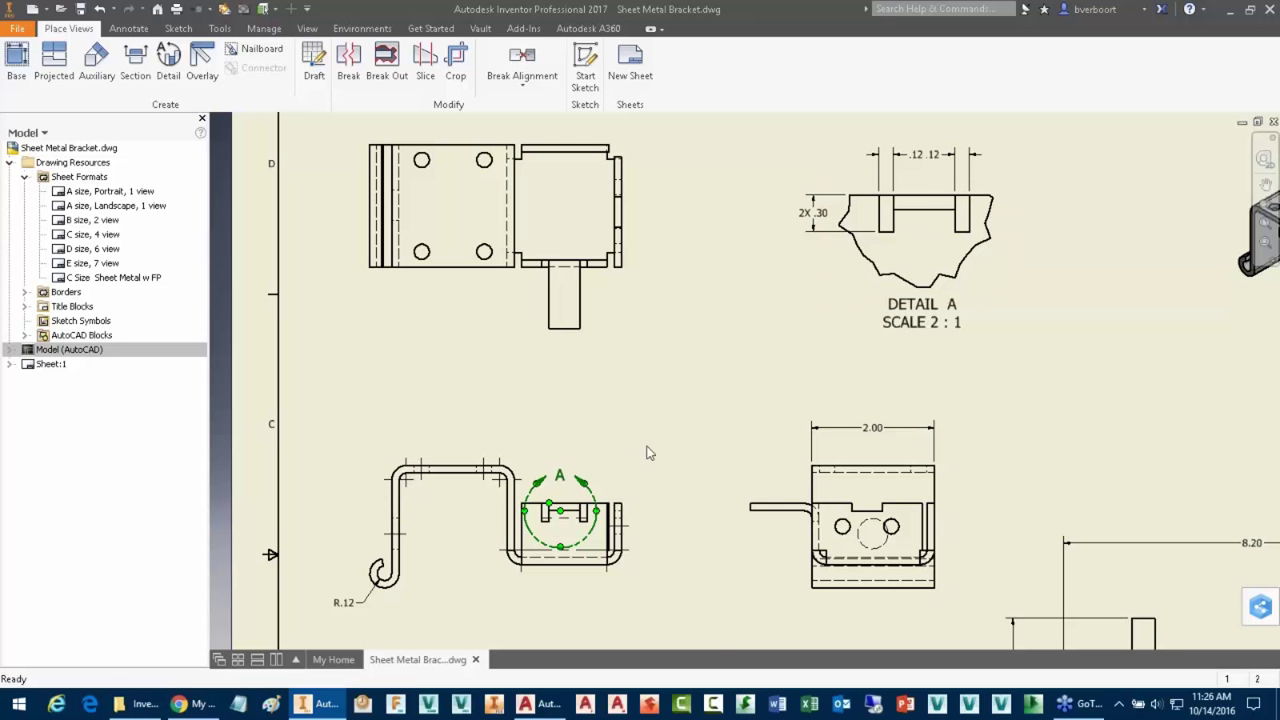
{"action": "right_click", "coordinate": [595, 497]}
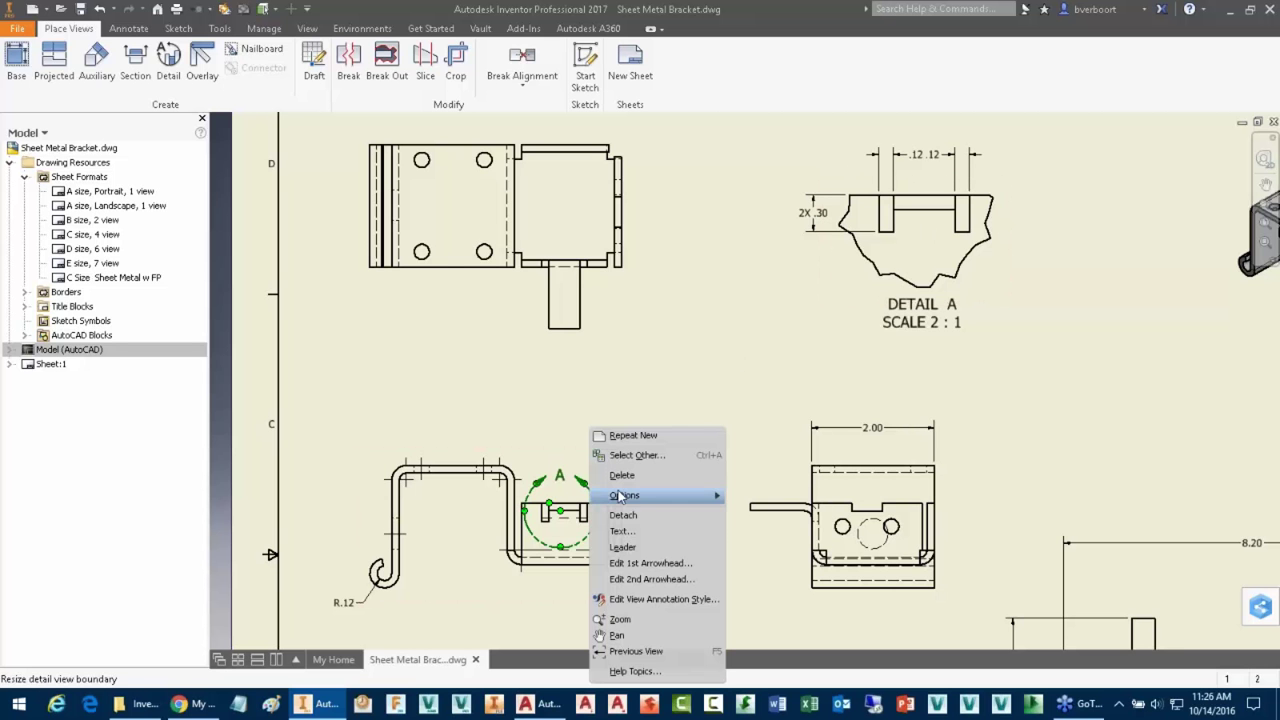
{"action": "left_click", "coordinate": [631, 520]}
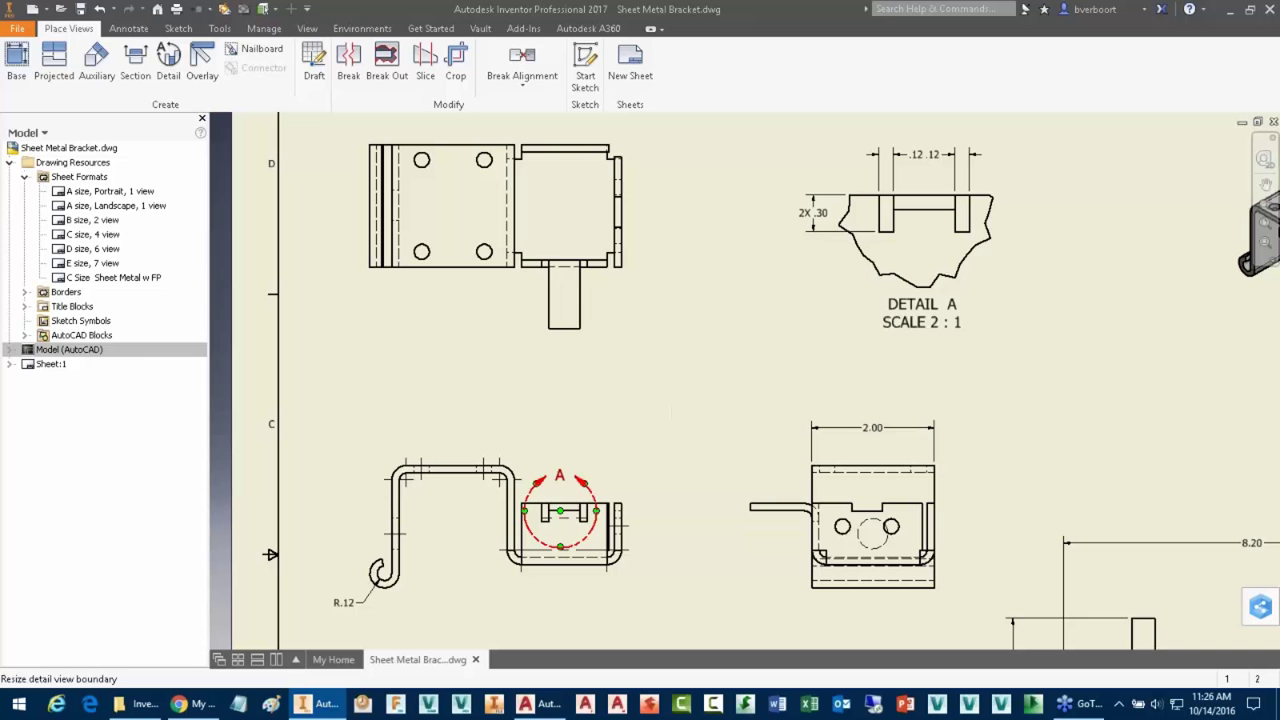
- Move the detached Detail A boundary toward the bracket's right end flange, accepting the dimension problems, and enlarge the circle
{"action": "left_click_drag", "start_coordinate": [572, 522], "coordinate": [615, 520]}
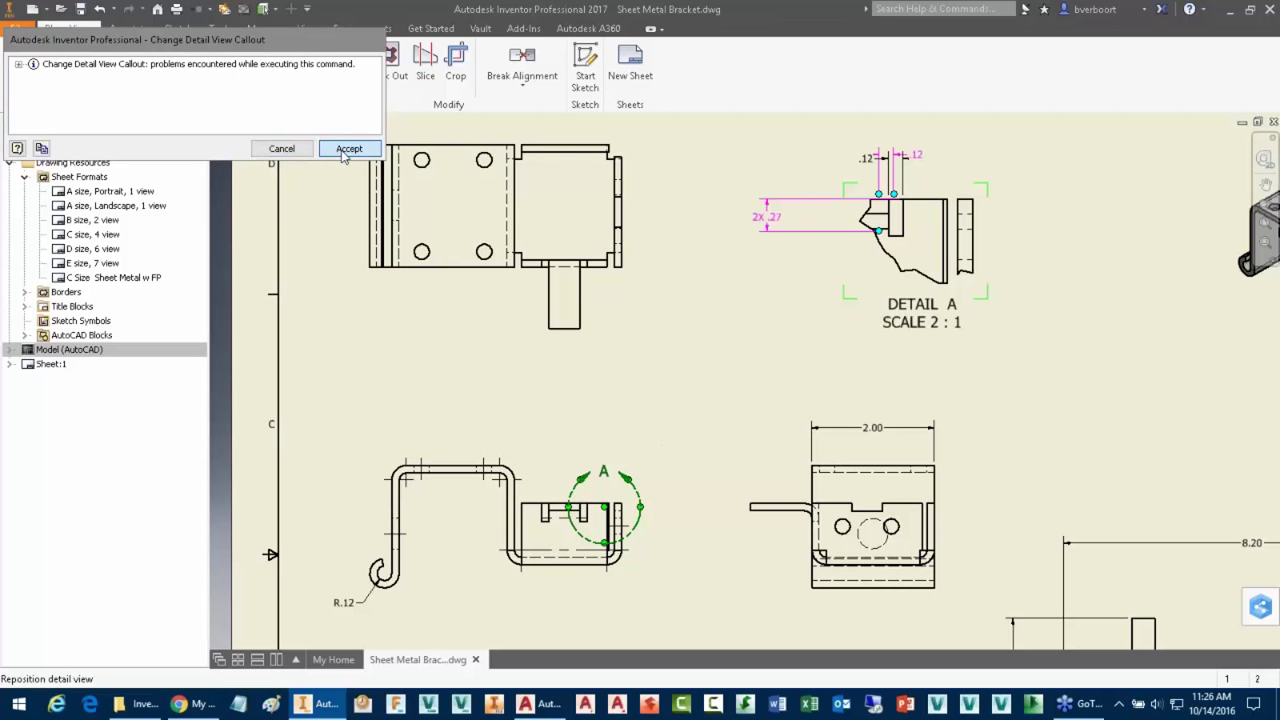
{"action": "left_click", "coordinate": [345, 149]}
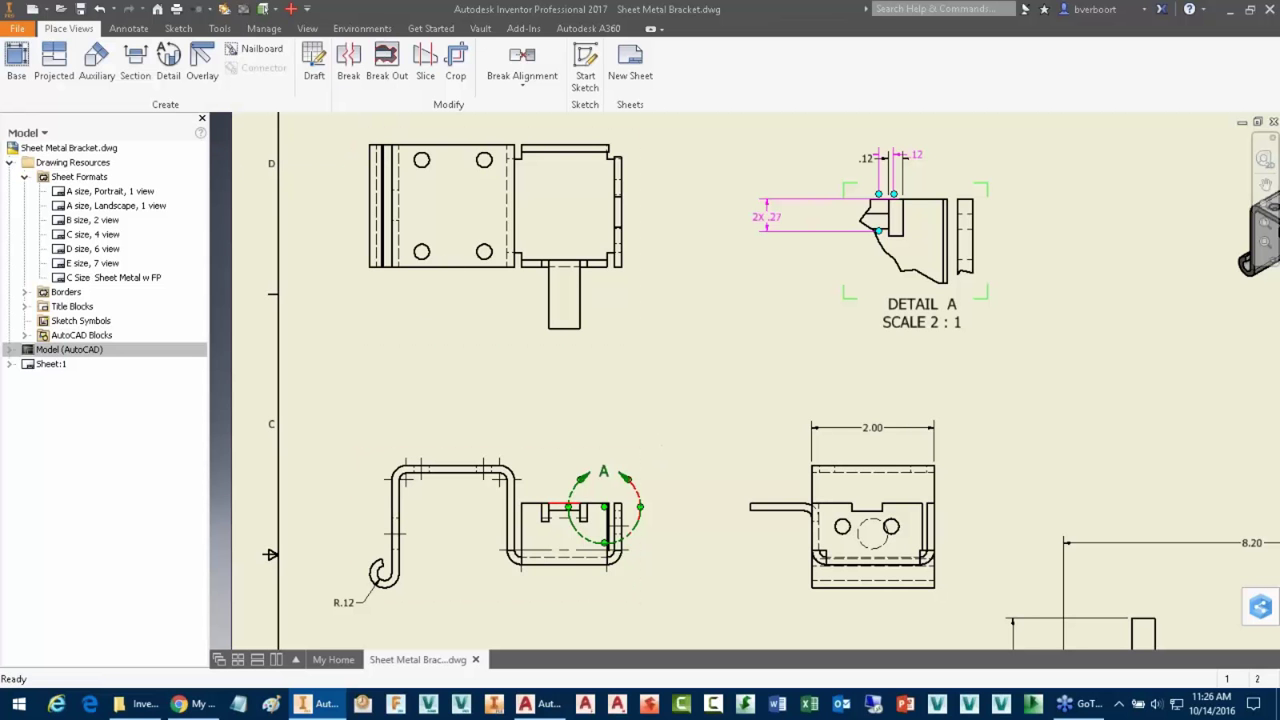
{"action": "left_click_drag", "start_coordinate": [575, 528], "coordinate": [541, 552]}
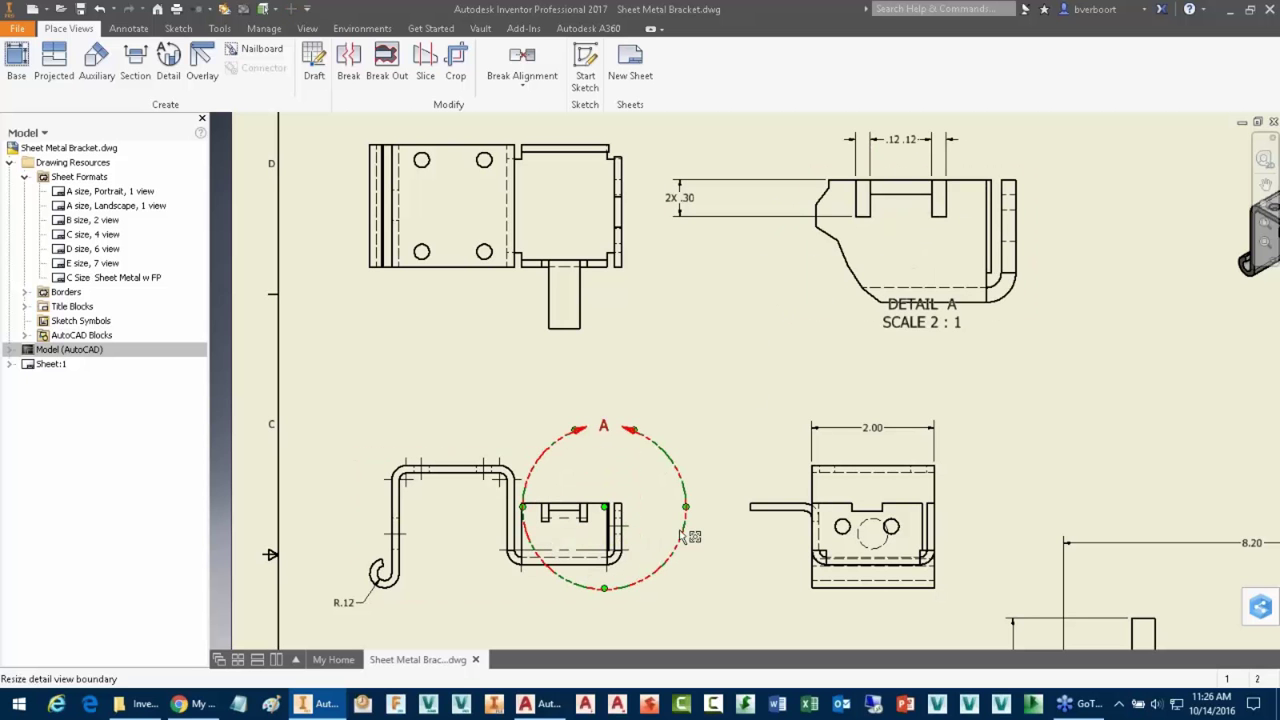
- Shrink the Detail A boundary circle, accept the unattached dimensions, and move the circle back over the tab between the two notches
{"action": "left_click_drag", "start_coordinate": [686, 509], "coordinate": [646, 506]}
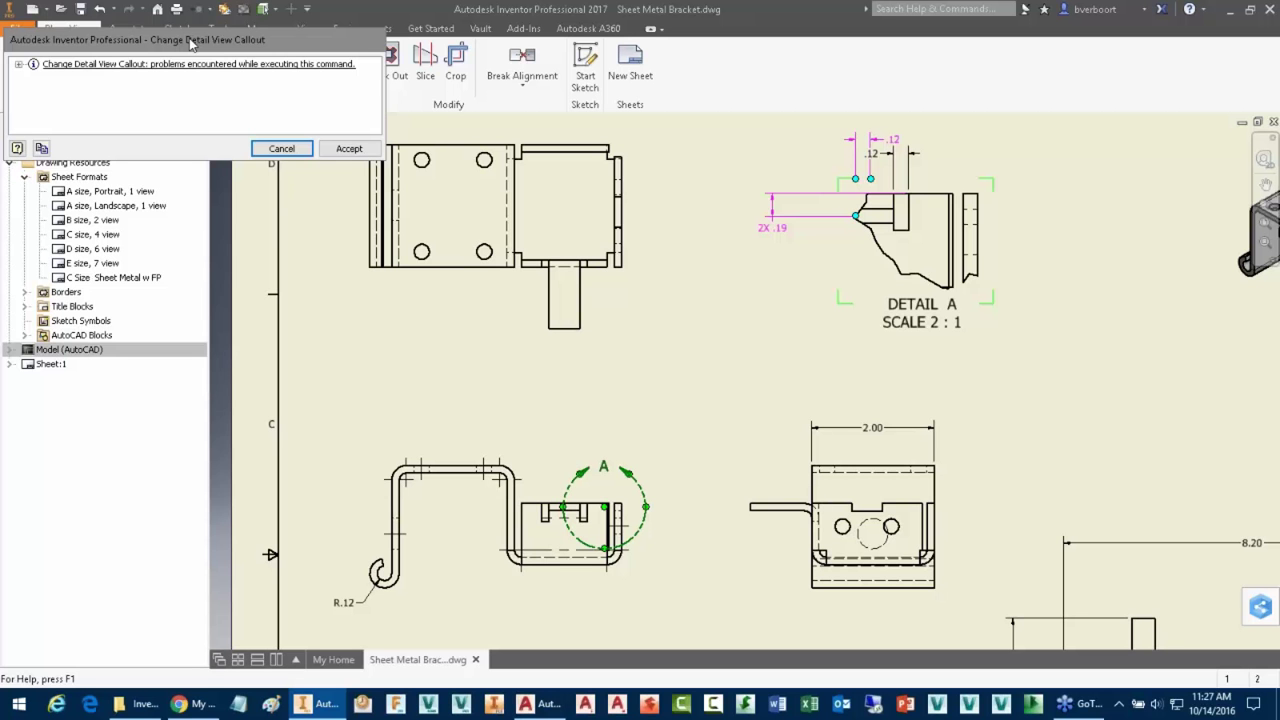
{"action": "left_click", "coordinate": [18, 64]}
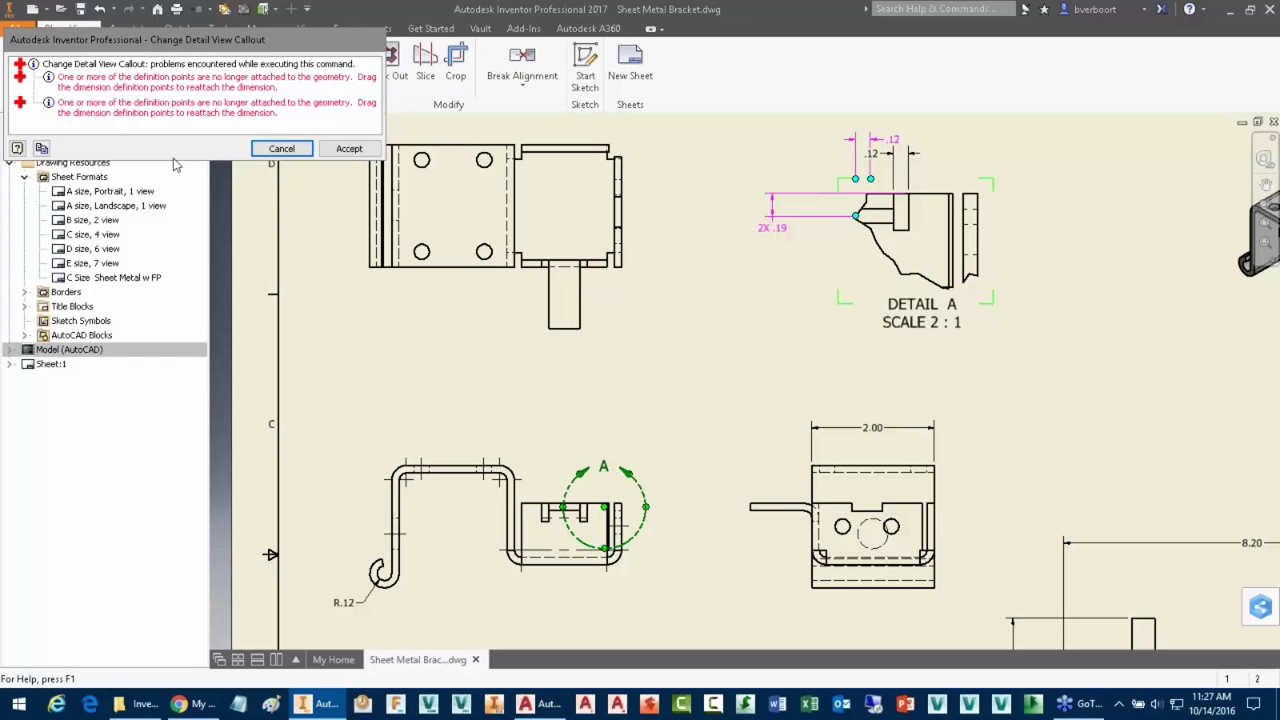
{"action": "left_click", "coordinate": [347, 148]}
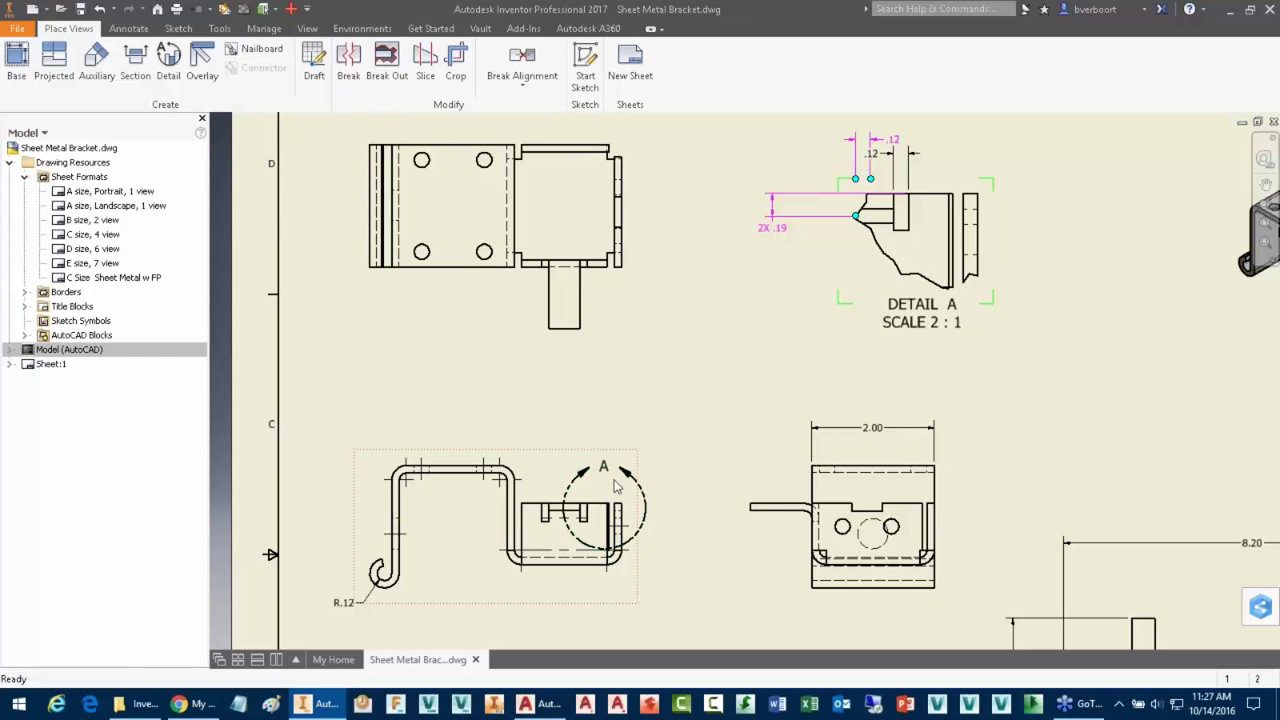
{"action": "left_click_drag", "start_coordinate": [607, 515], "coordinate": [574, 518]}
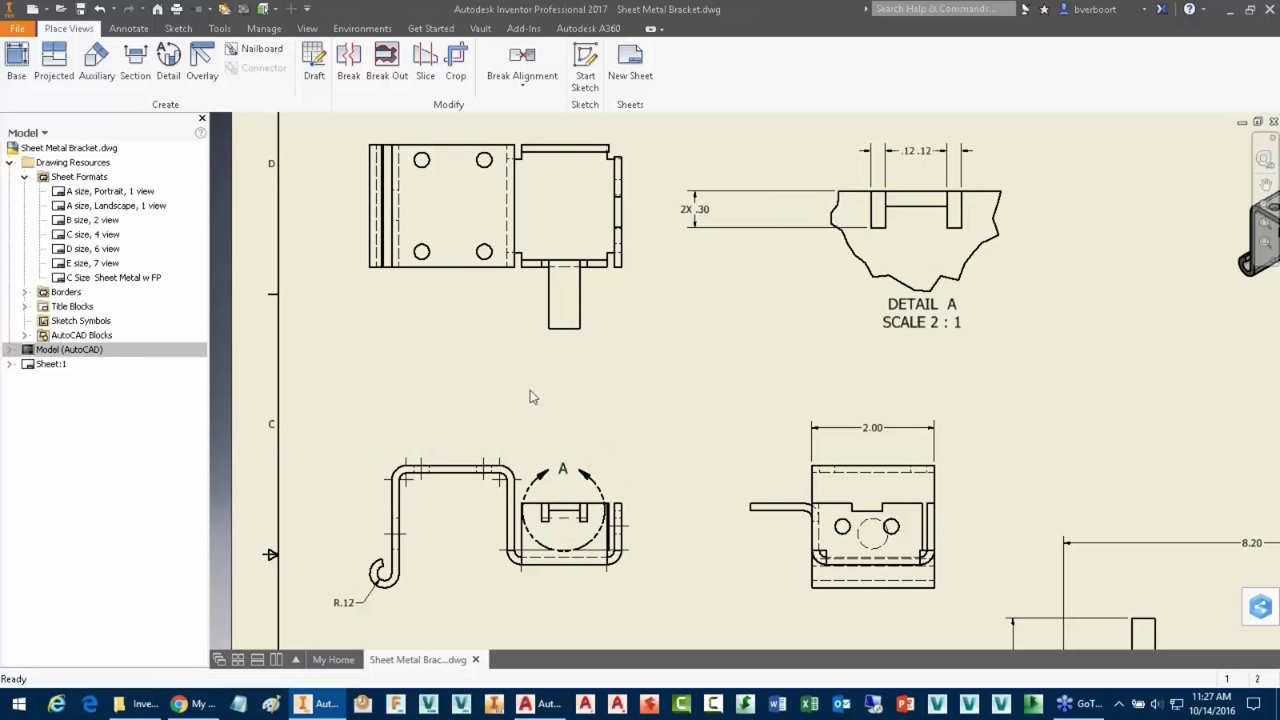
- Attach the Detail A callout to the bracket corner beside the left notch in the base view
{"action": "scroll", "coordinate": [569, 527], "scroll_direction": "up", "scroll_amount": 3}
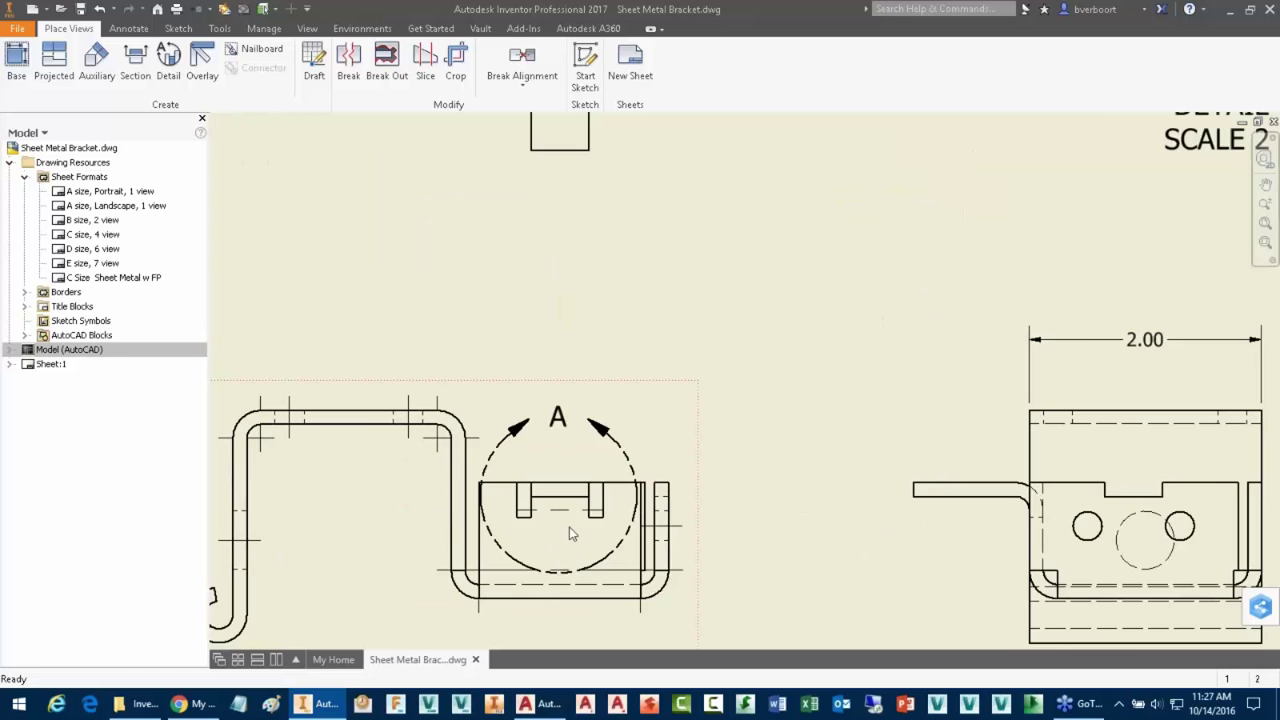
{"action": "middle_click_drag", "start_coordinate": [569, 527], "coordinate": [664, 435]}
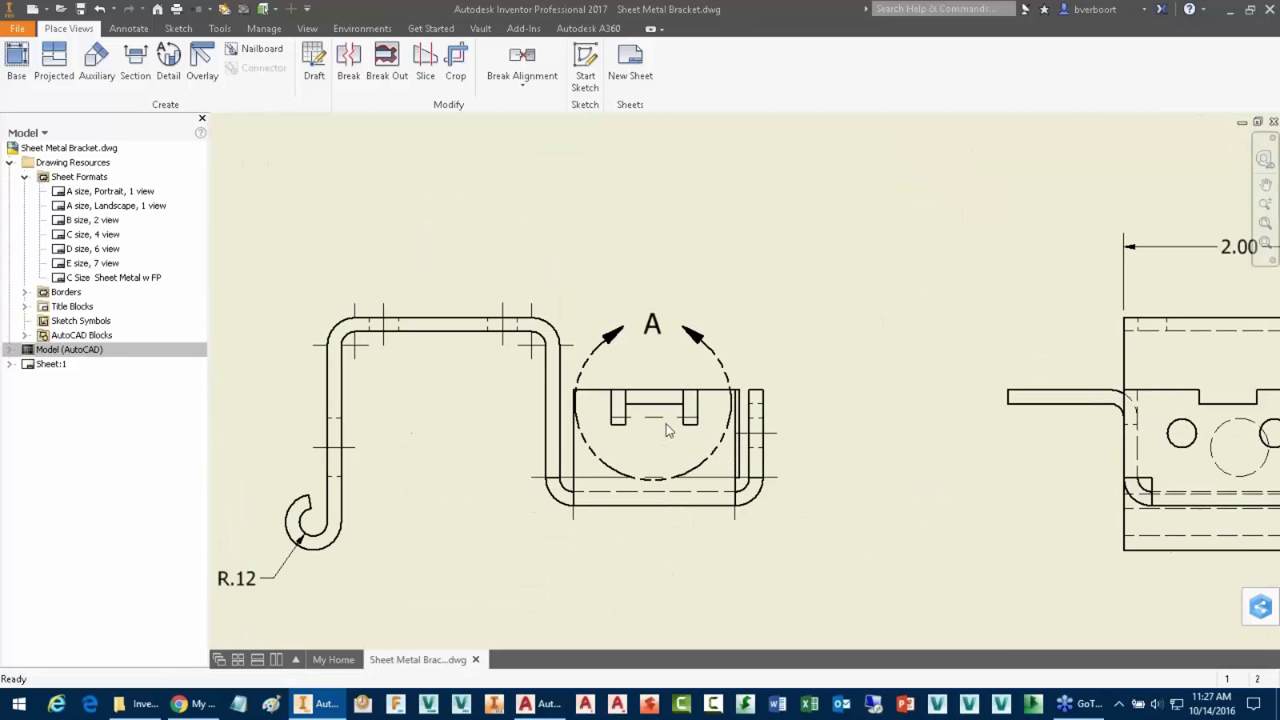
{"action": "right_click", "coordinate": [710, 348]}
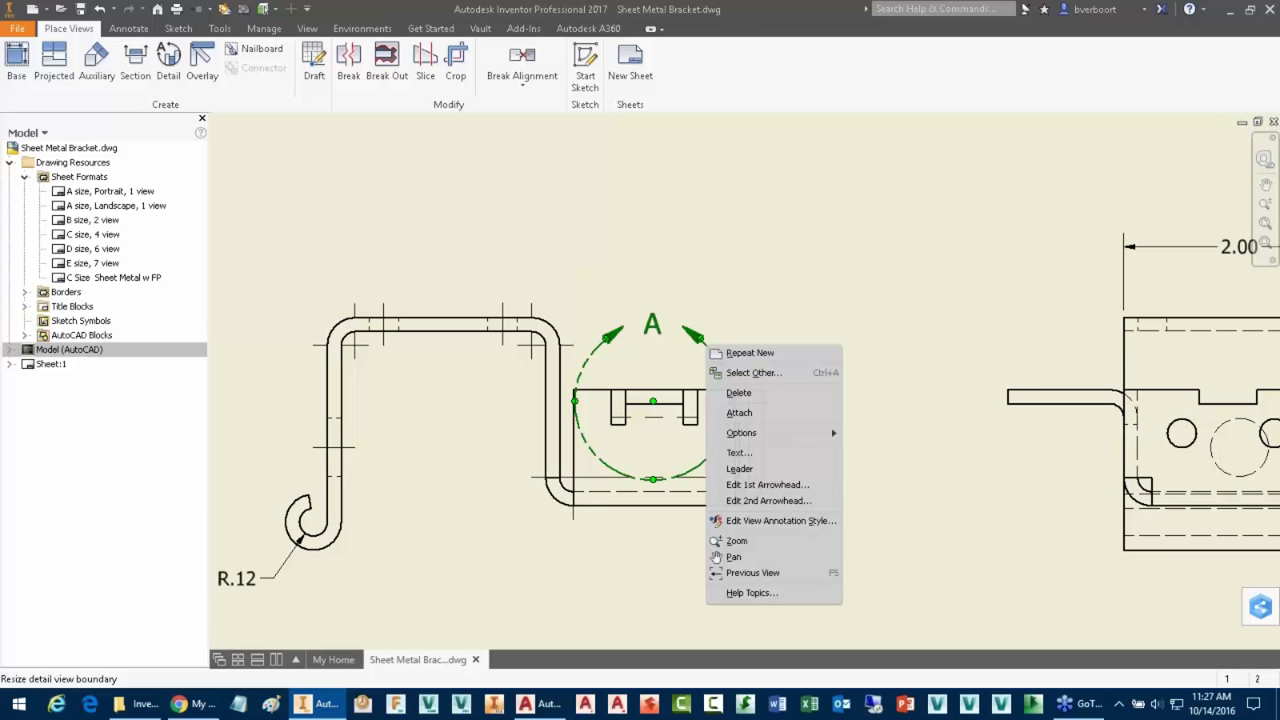
{"action": "left_click", "coordinate": [740, 412]}
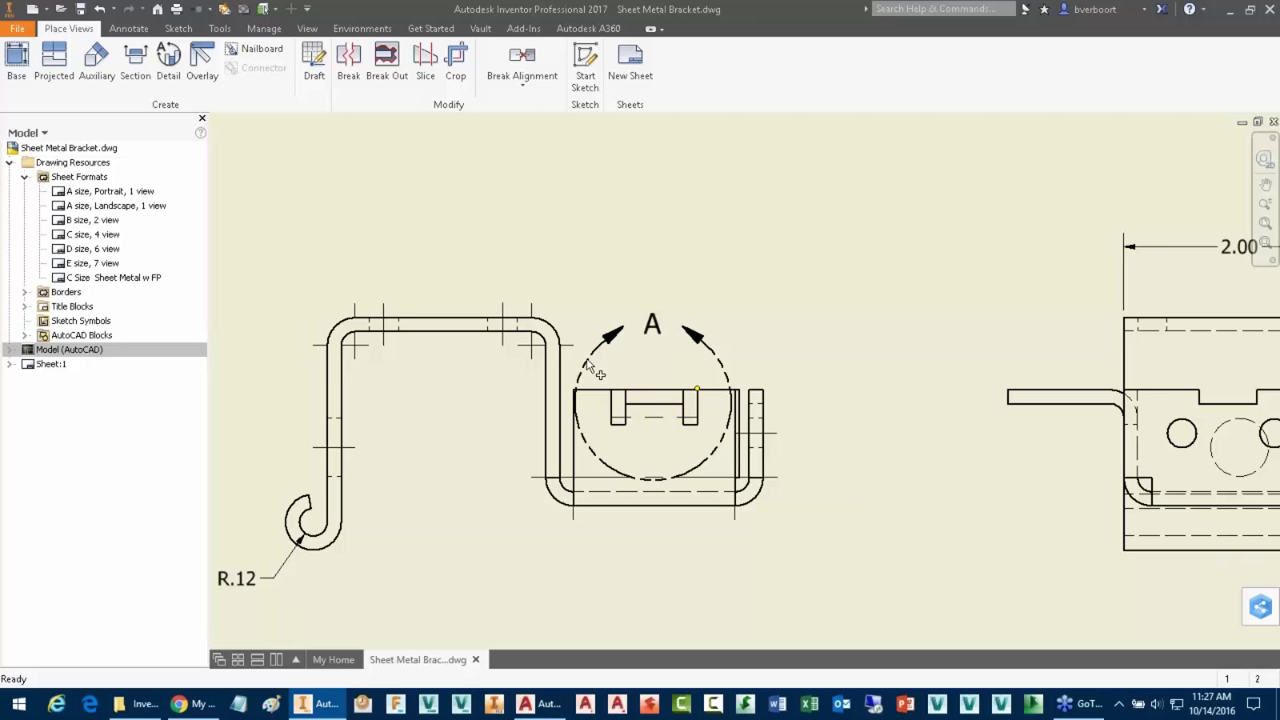
{"action": "left_click", "coordinate": [662, 410]}
- Try moving the attached Detail A boundary away from the notched tab
{"action": "scroll", "coordinate": [837, 273], "scroll_direction": "down", "scroll_amount": 3}
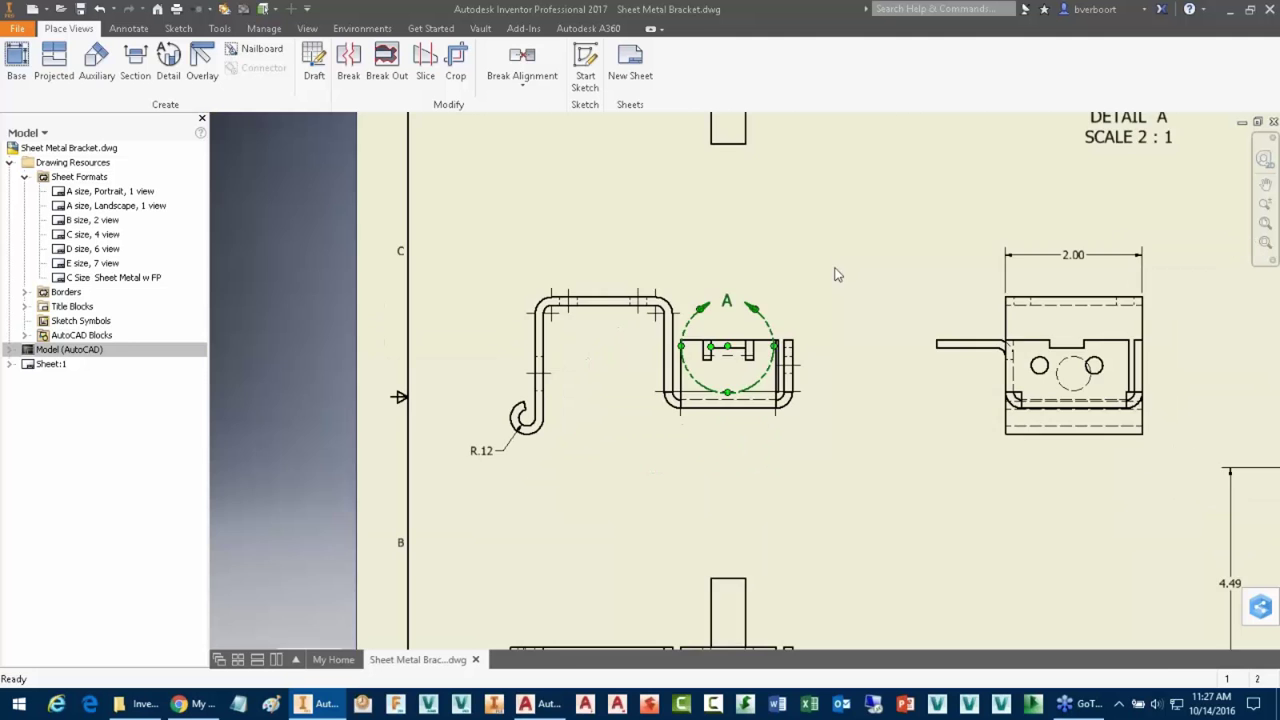
{"action": "middle_click_drag", "start_coordinate": [837, 274], "coordinate": [709, 345]}
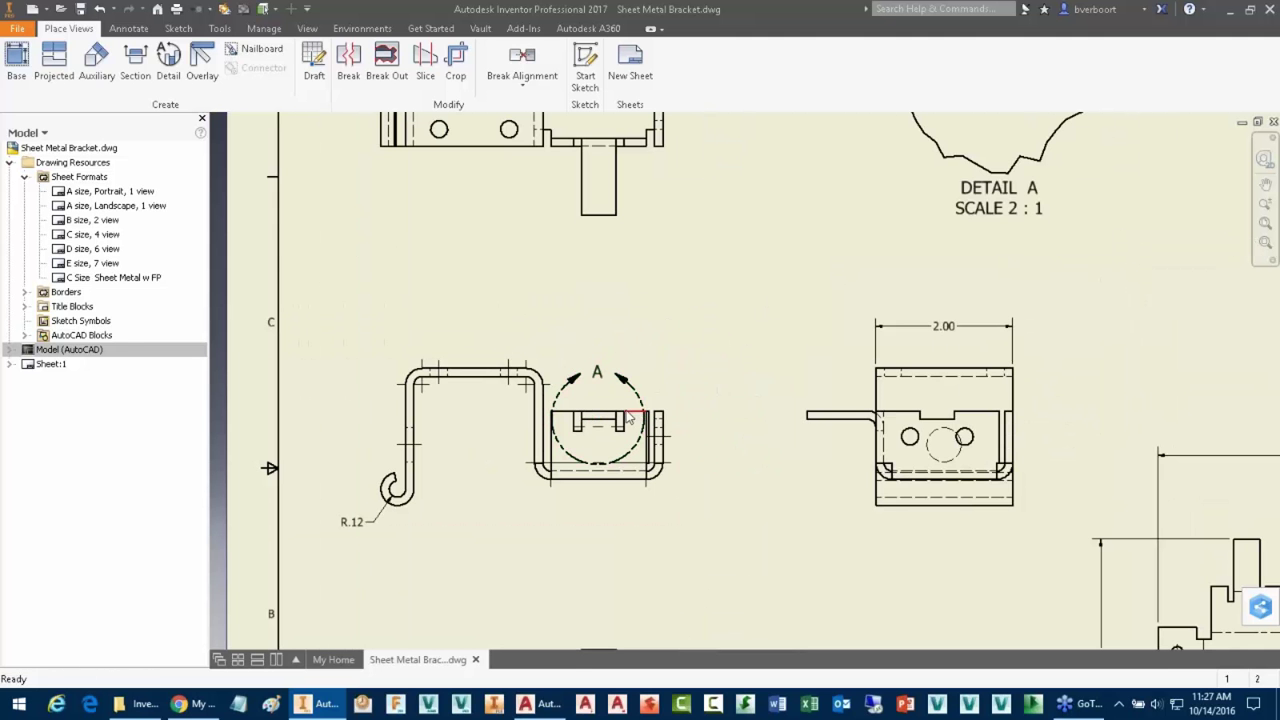
{"action": "left_click_drag", "start_coordinate": [598, 419], "coordinate": [674, 388]}
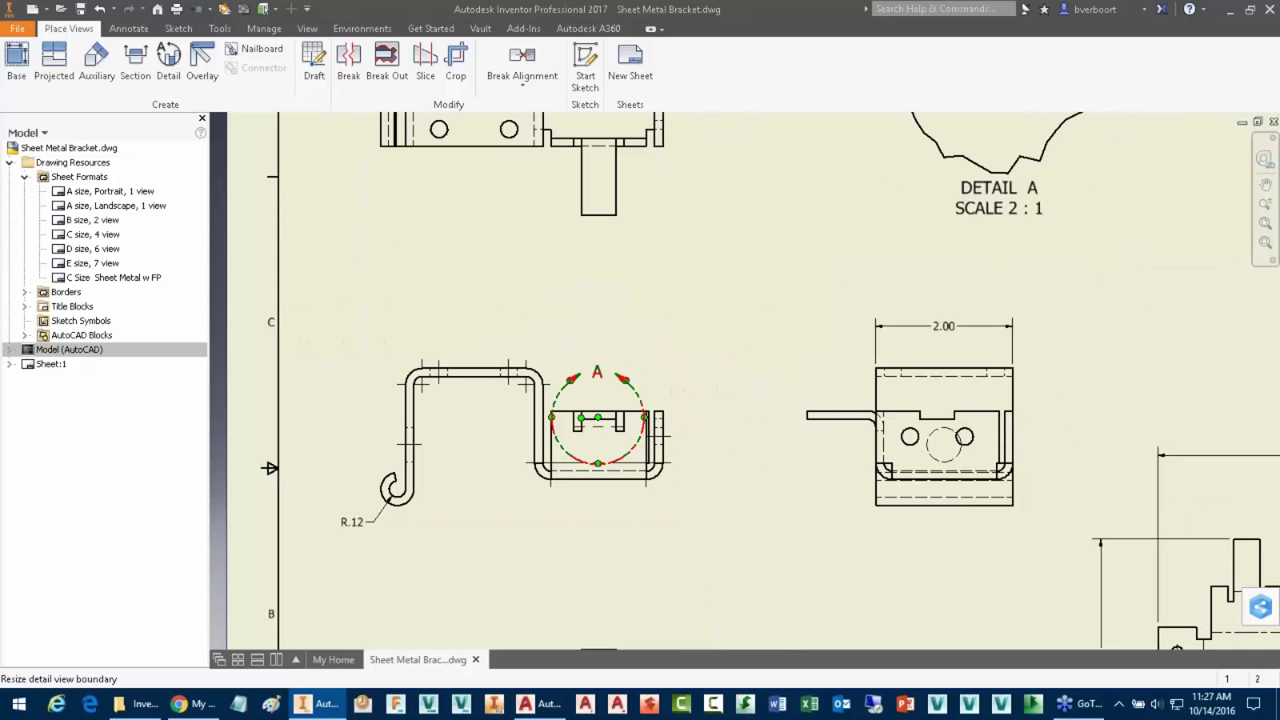
- Open the Sheet Metal Bracket part from the drawing's base view and show it in the home view
{"action": "scroll", "coordinate": [598, 420], "scroll_direction": "down", "scroll_amount": 2}
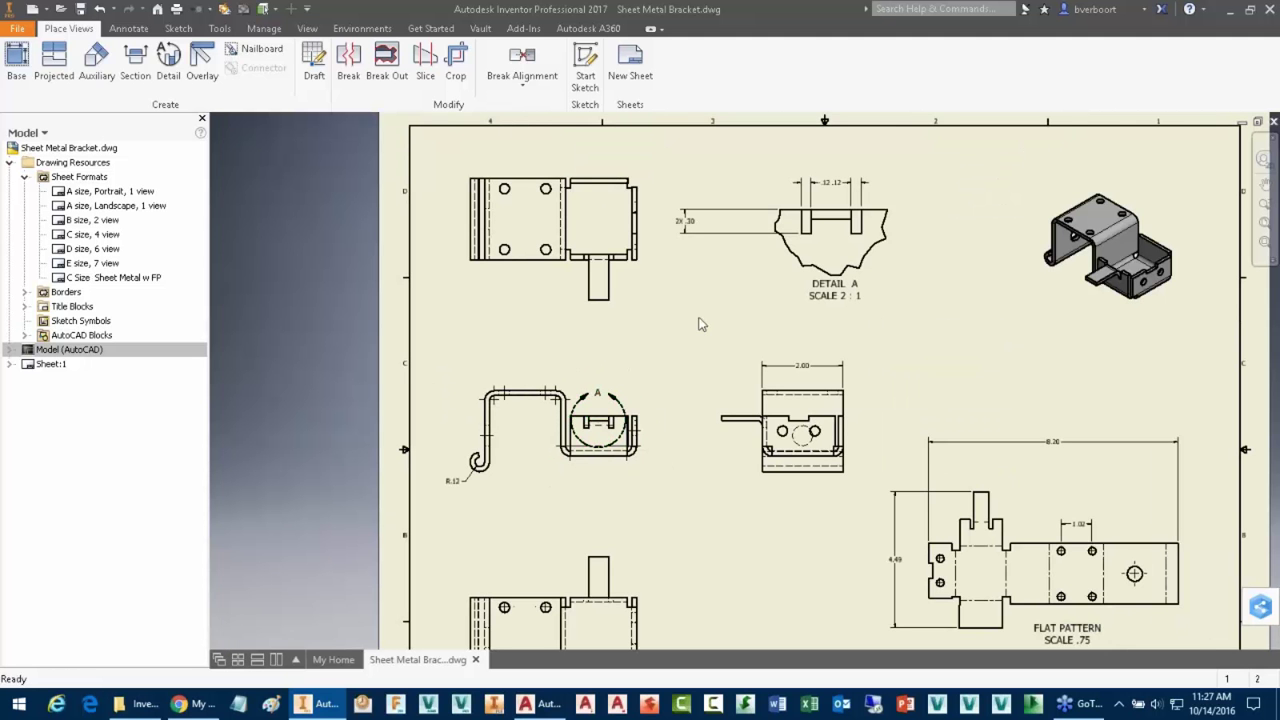
{"action": "right_click", "coordinate": [530, 446]}
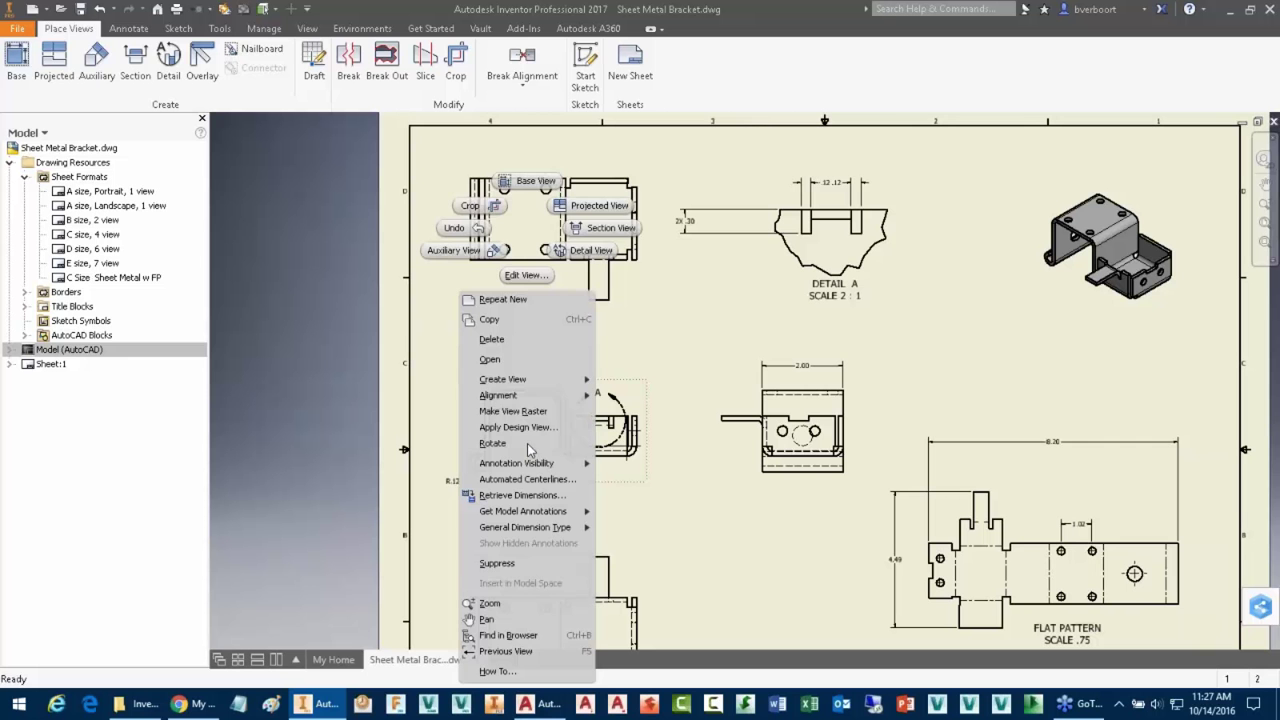
{"action": "left_click", "coordinate": [511, 362]}
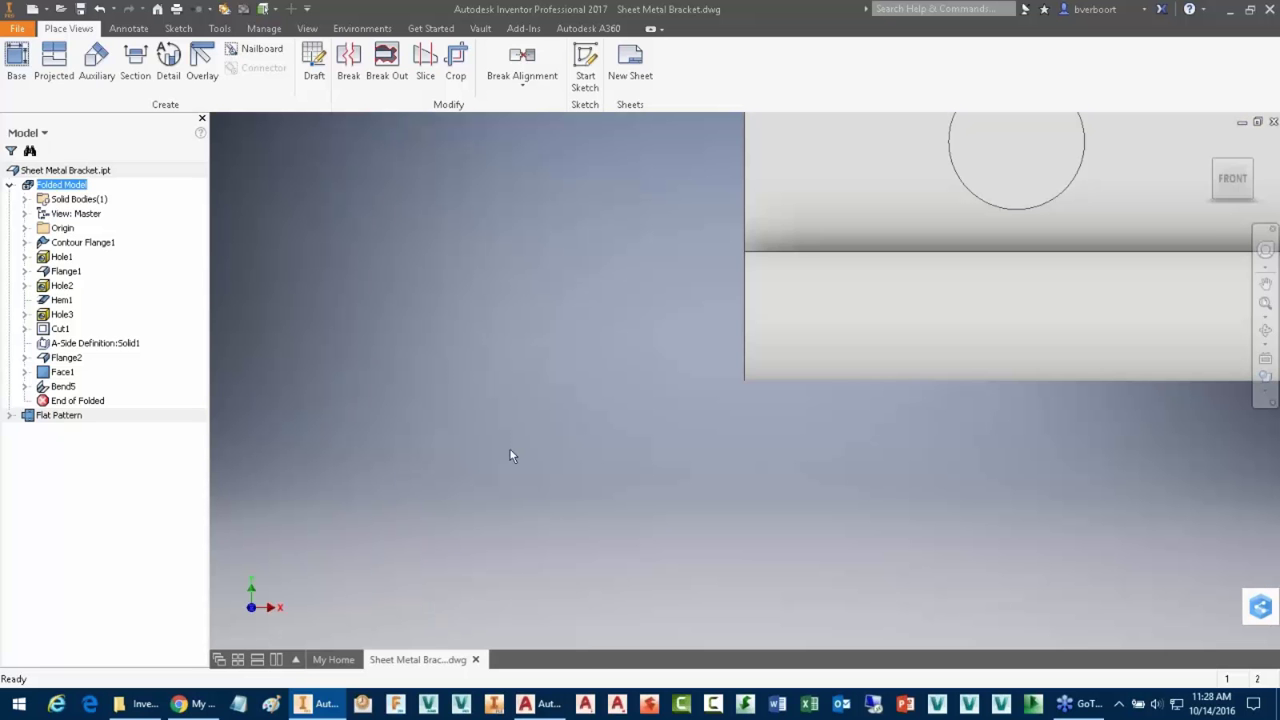
{"action": "key", "text": "F6"}
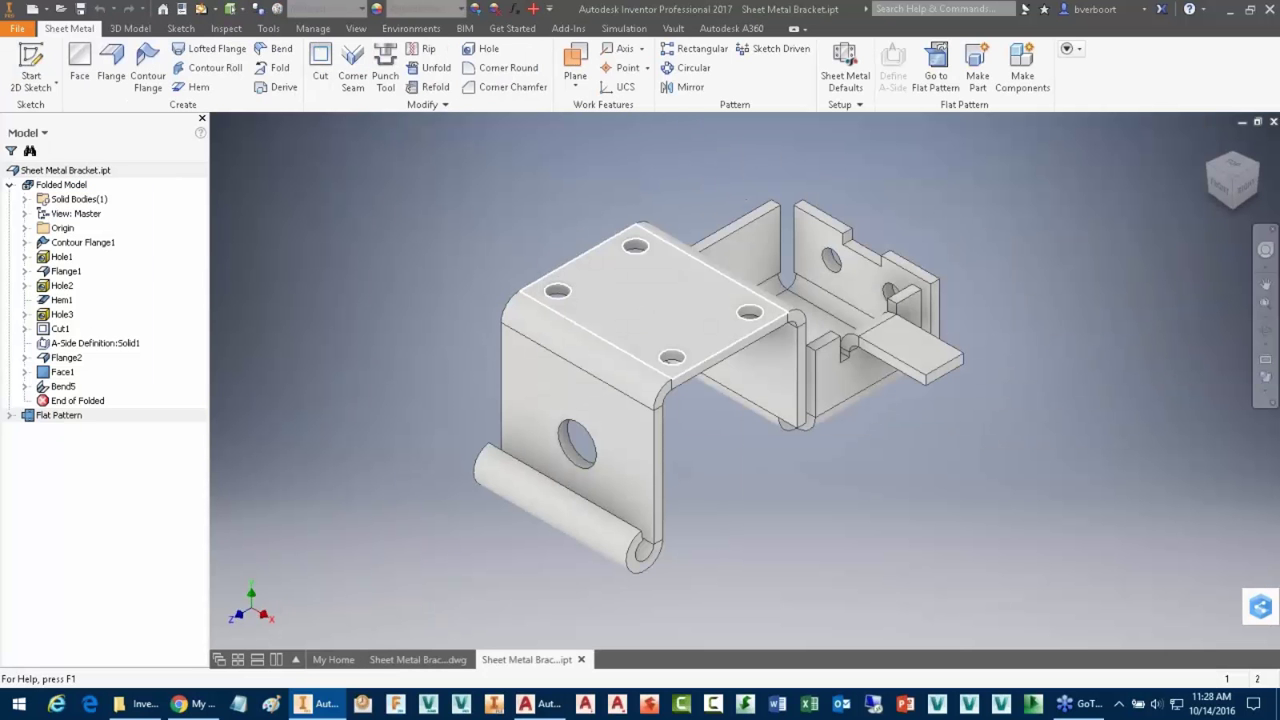
- Edit the contour flange sketch, set the upper horizontal line's length to 3 in, and finish the sketch
{"action": "left_click", "coordinate": [644, 306]}
{"action": "left_click", "coordinate": [697, 293]}
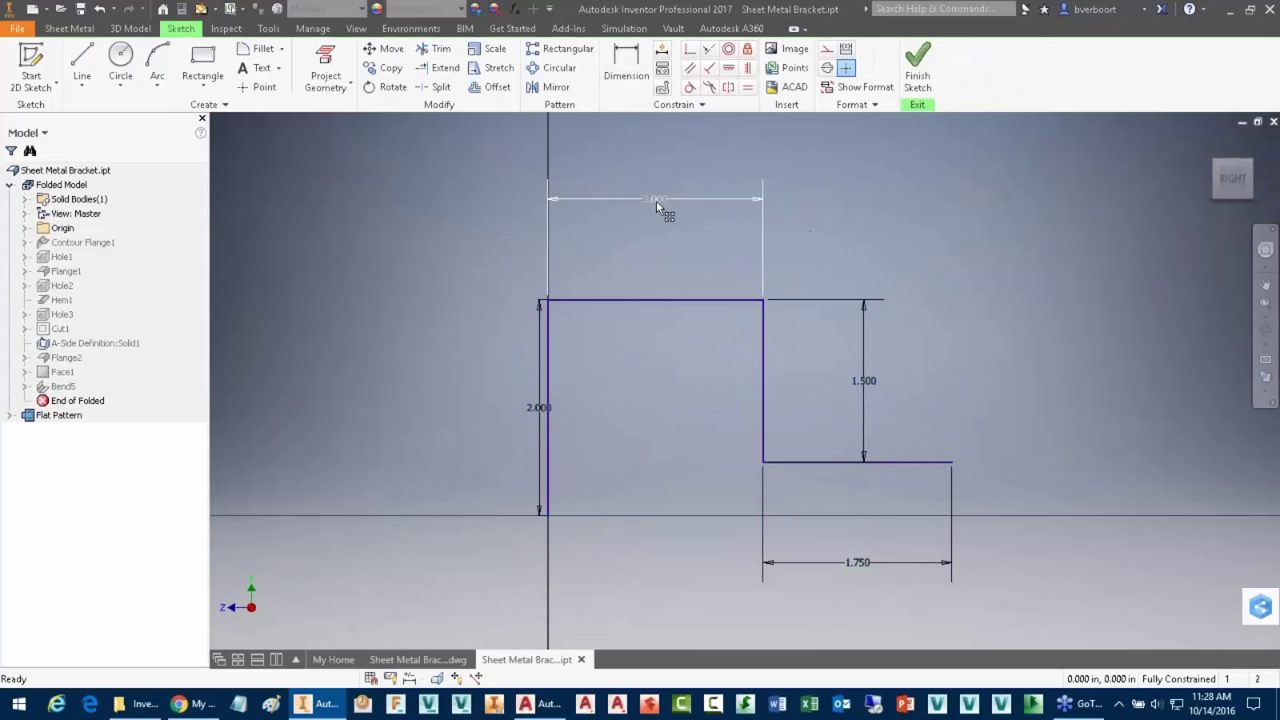
{"action": "double_click", "coordinate": [656, 200]}
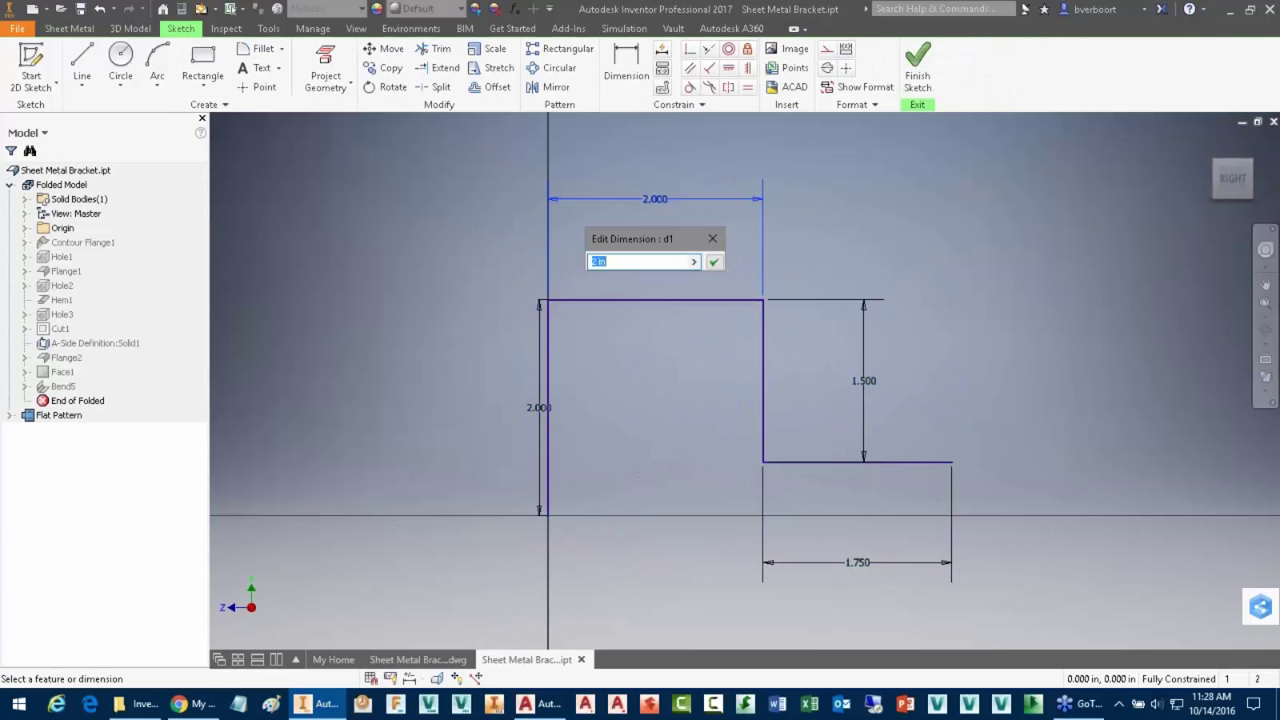
{"action": "type", "text": "3"}
{"action": "key", "text": "Return"}
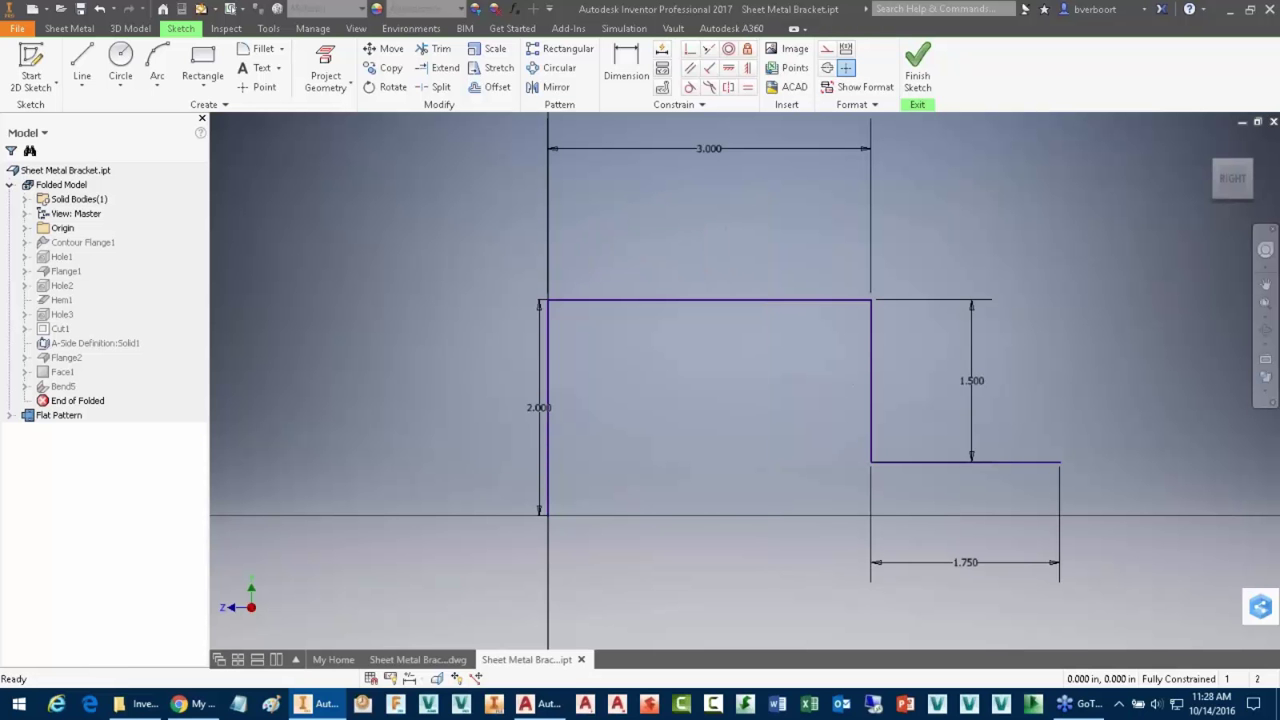
{"action": "right_click", "coordinate": [400, 260]}
{"action": "left_click", "coordinate": [409, 303]}
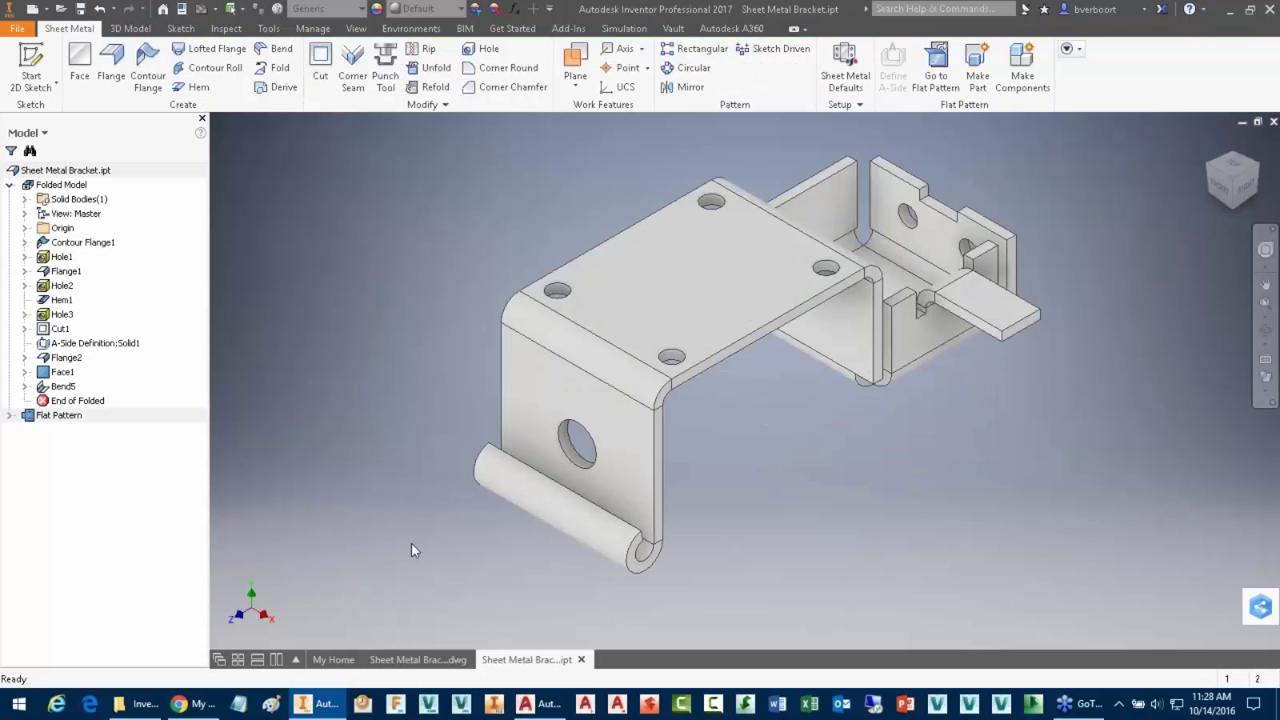
- Open the bracket's drawing from the part model and fit the whole sheet in view
{"action": "mouse_move", "coordinate": [416, 662]}
{"action": "right_click", "coordinate": [65, 173]}
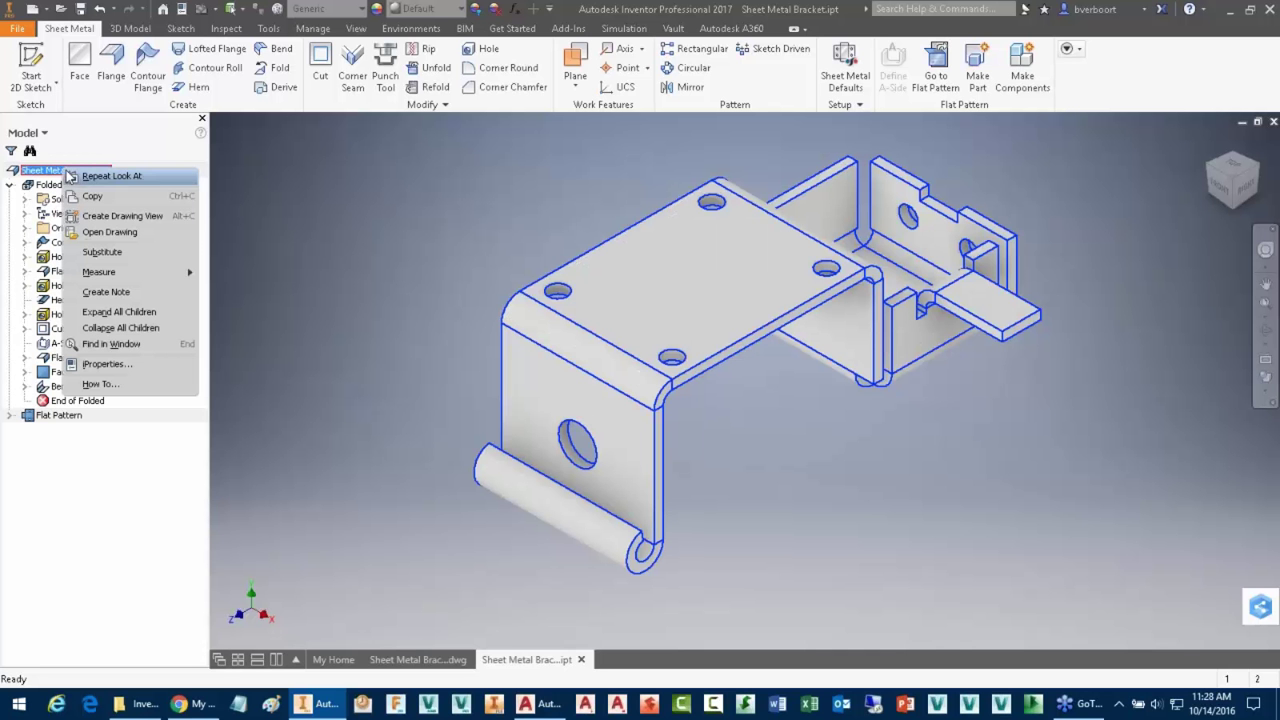
{"action": "left_click", "coordinate": [110, 232]}
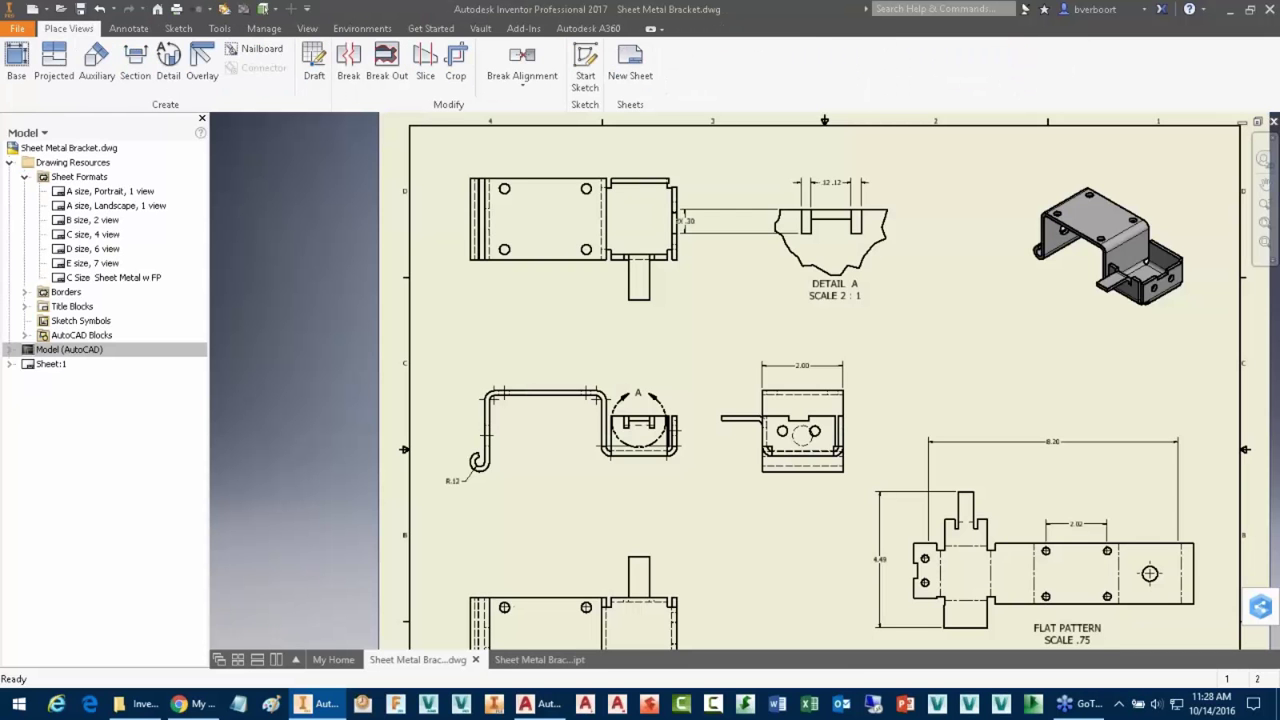
{"action": "middle_click", "coordinate": [310, 284]}
{"action": "middle_click", "coordinate": [310, 284]}
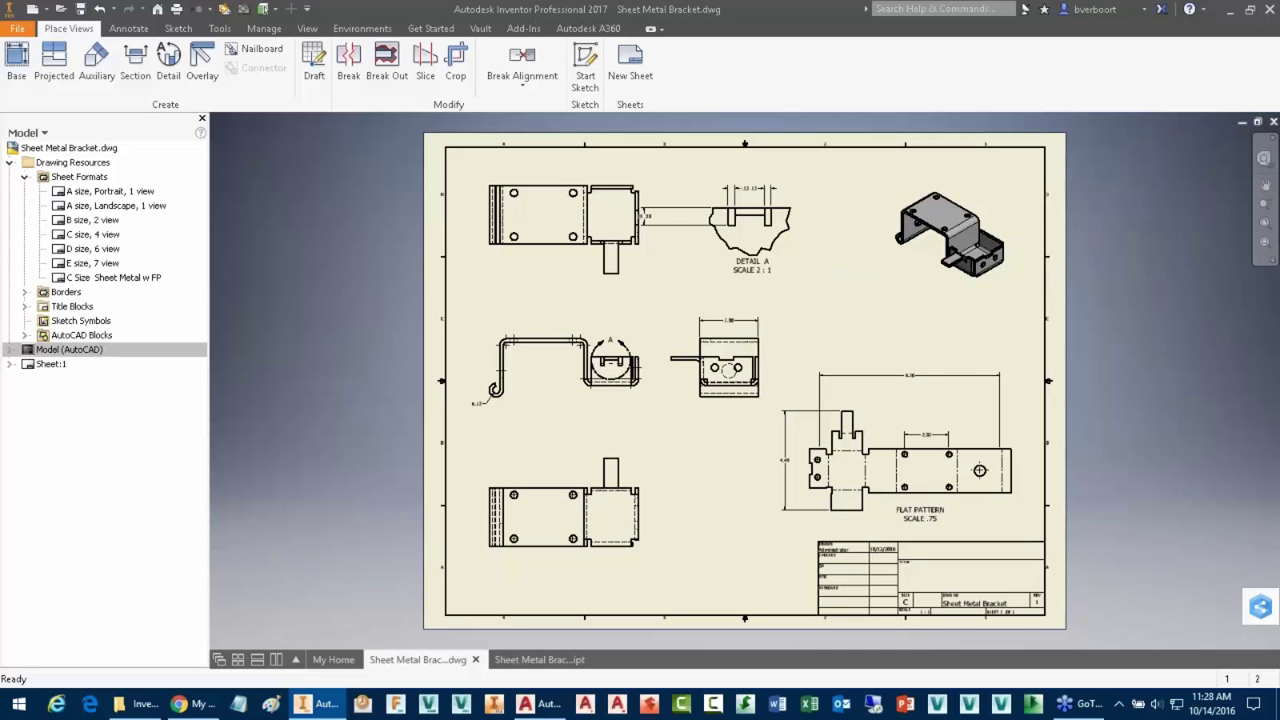
- Try Centered view justification in the display options of the bracket's base view, and discard the change
{"action": "scroll", "coordinate": [530, 430], "scroll_direction": "up", "scroll_amount": 3}
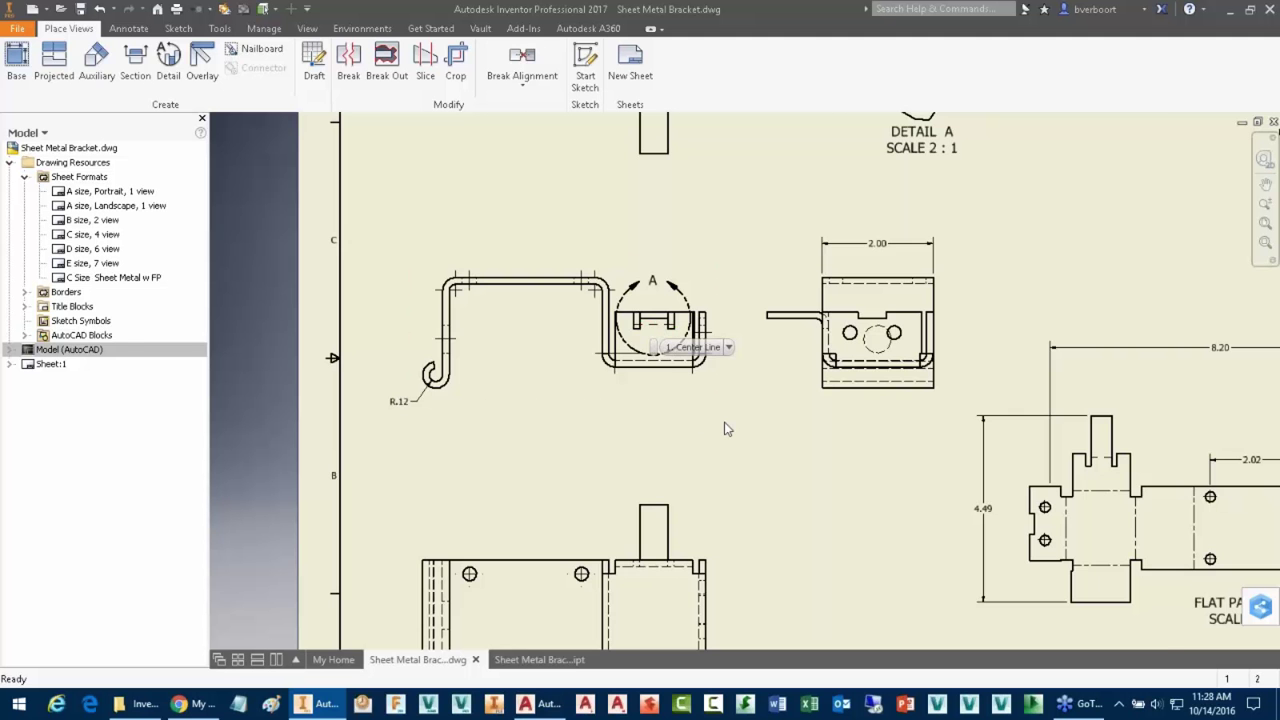
{"action": "scroll", "coordinate": [727, 429], "scroll_direction": "down", "scroll_amount": 3}
{"action": "middle_click_drag", "start_coordinate": [727, 429], "coordinate": [619, 432]}
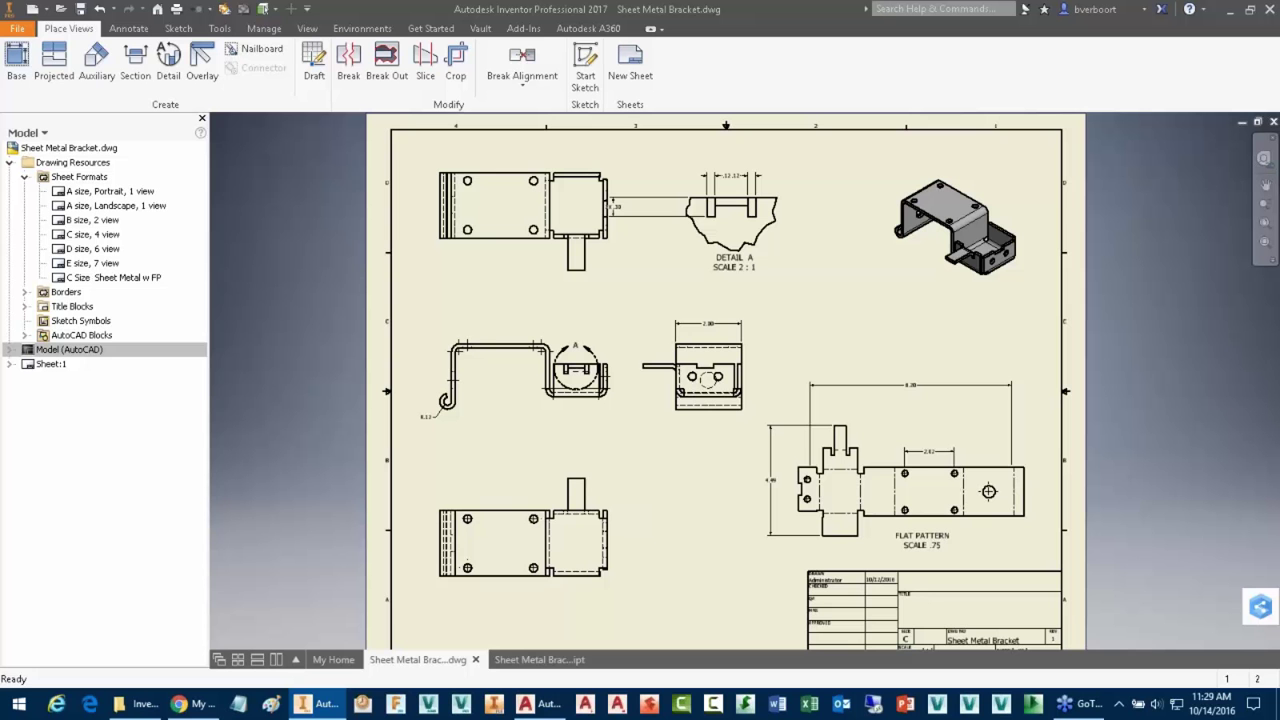
{"action": "double_click", "coordinate": [521, 420]}
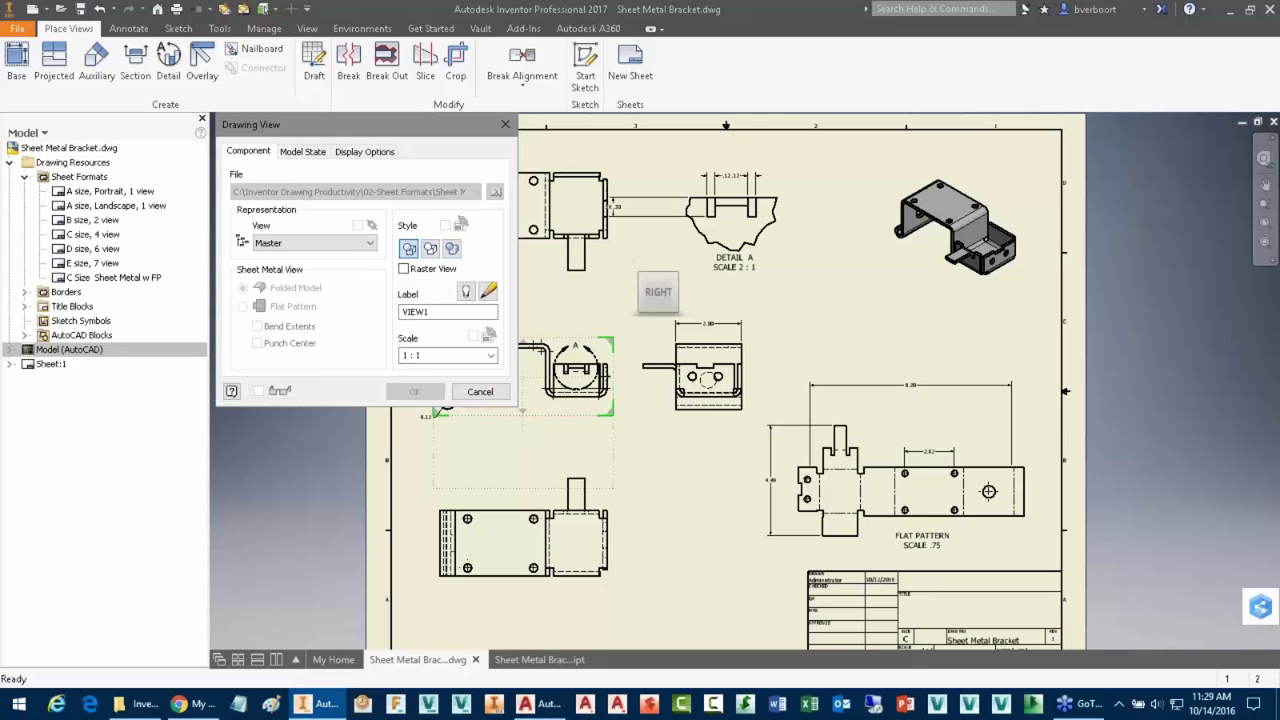
{"action": "left_click", "coordinate": [368, 151]}
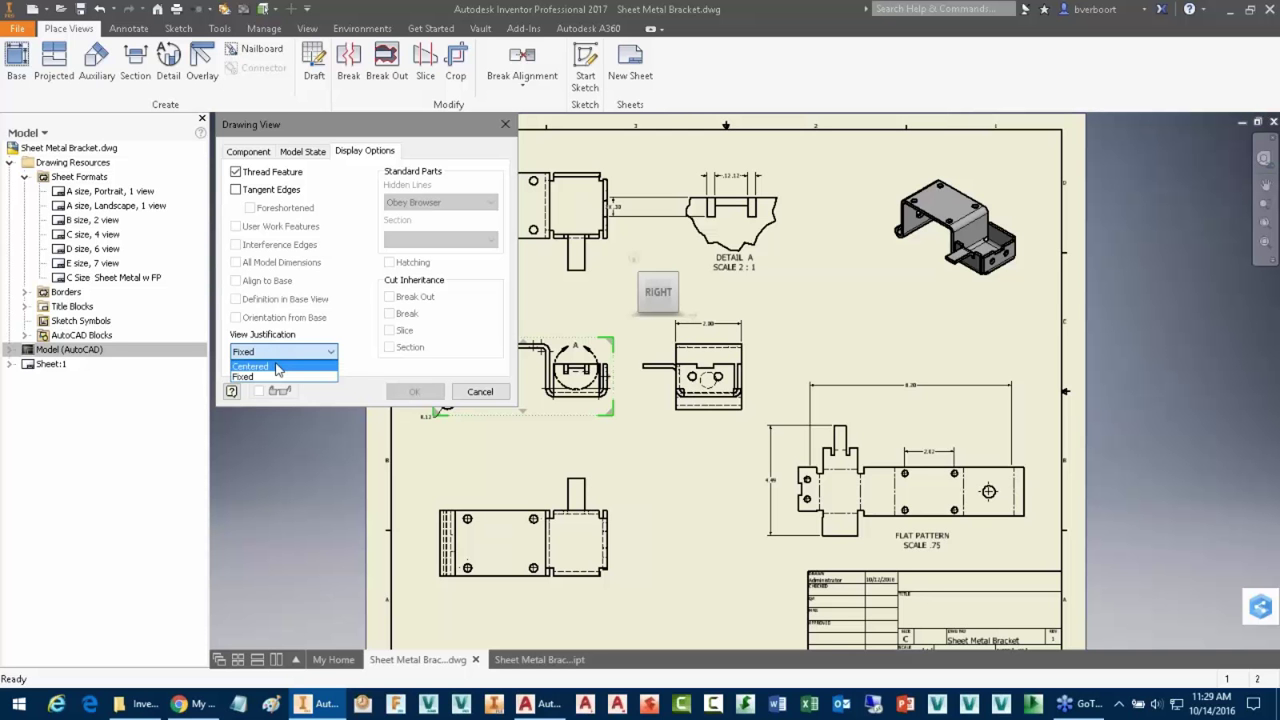
{"action": "left_click", "coordinate": [279, 368]}
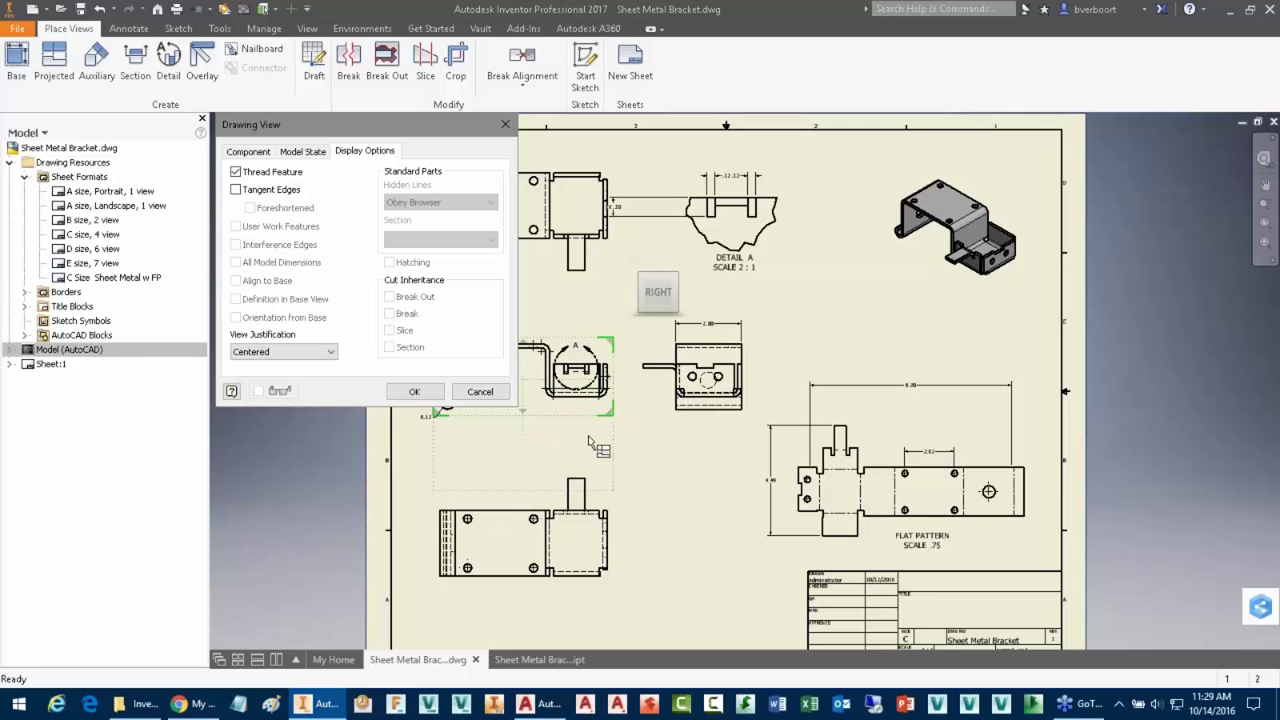
{"action": "mouse_move", "coordinate": [703, 286]}
{"action": "middle_mouse_down"}
{"action": "mouse_move", "coordinate": [773, 311]}
{"action": "mouse_move", "coordinate": [841, 311]}
{"action": "middle_mouse_up"}
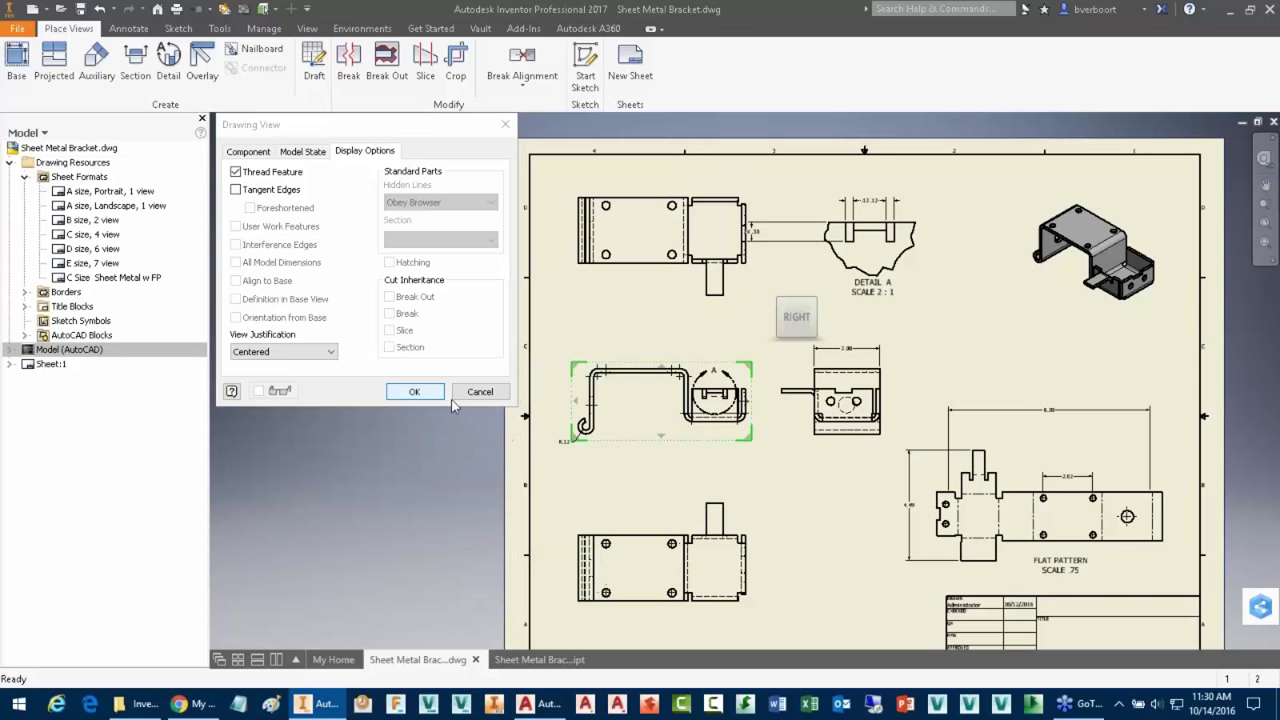
{"action": "left_click", "coordinate": [481, 392]}
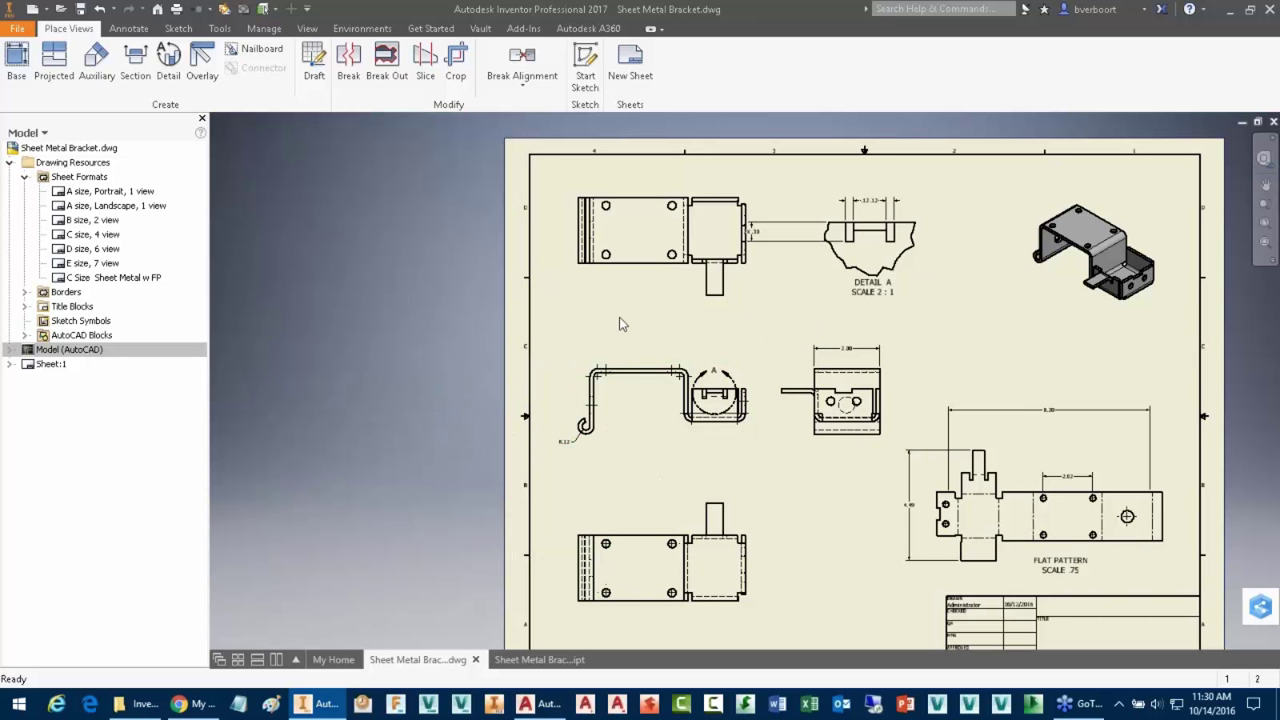
- Dimension the horizontal distance between the two vertical legs of the bracket's base view, placing it above the view
{"action": "right_click", "coordinate": [620, 323]}
{"action": "left_click", "coordinate": [553, 340]}
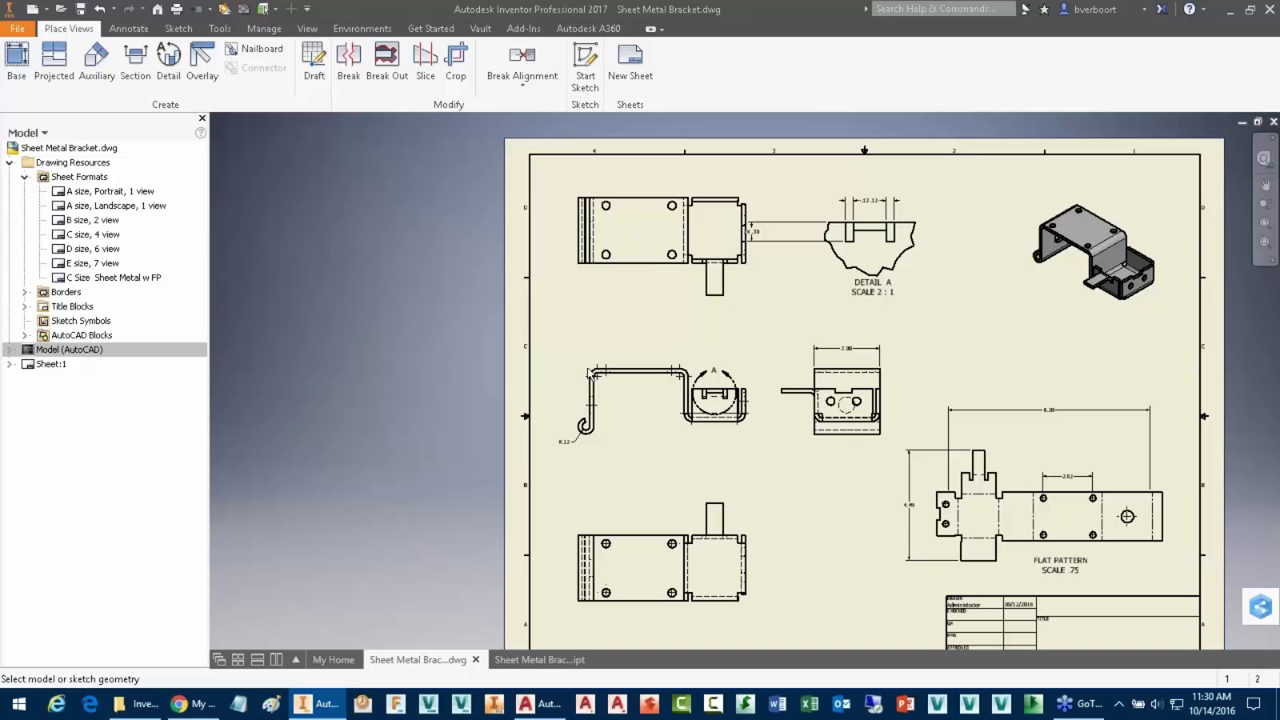
{"action": "left_click", "coordinate": [591, 394]}
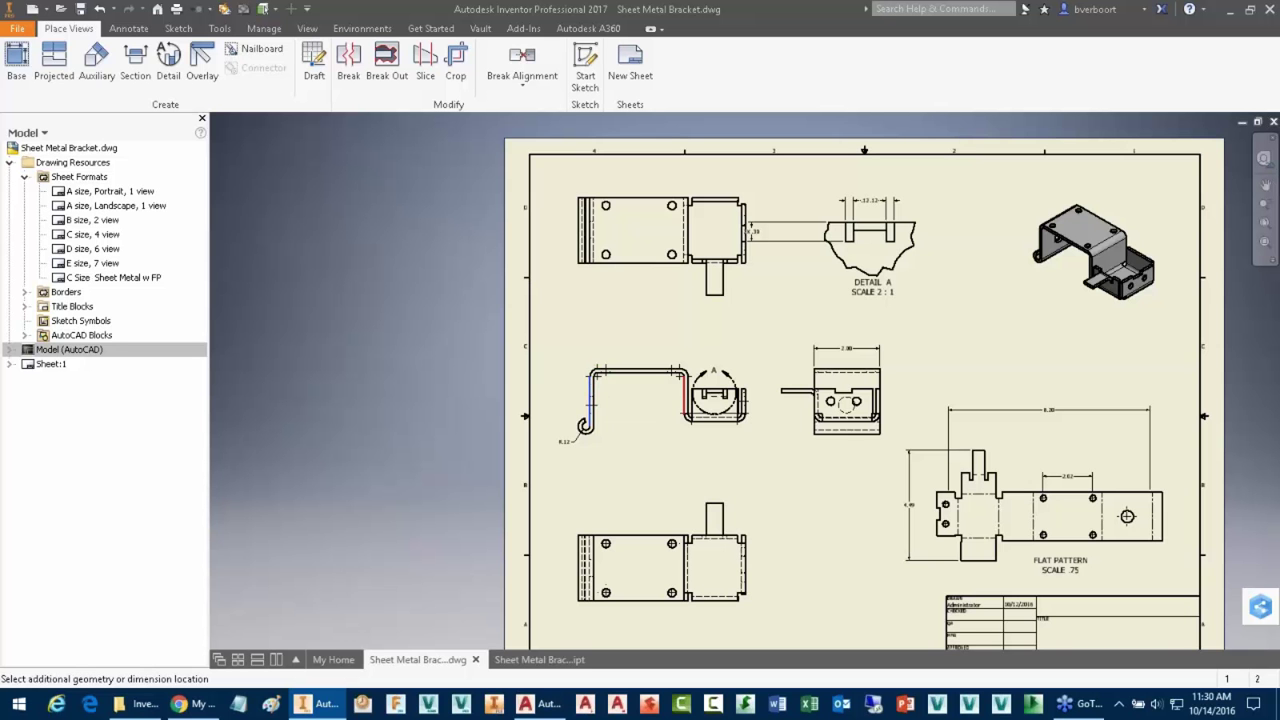
{"action": "left_click", "coordinate": [687, 395]}
{"action": "left_click", "coordinate": [655, 341]}
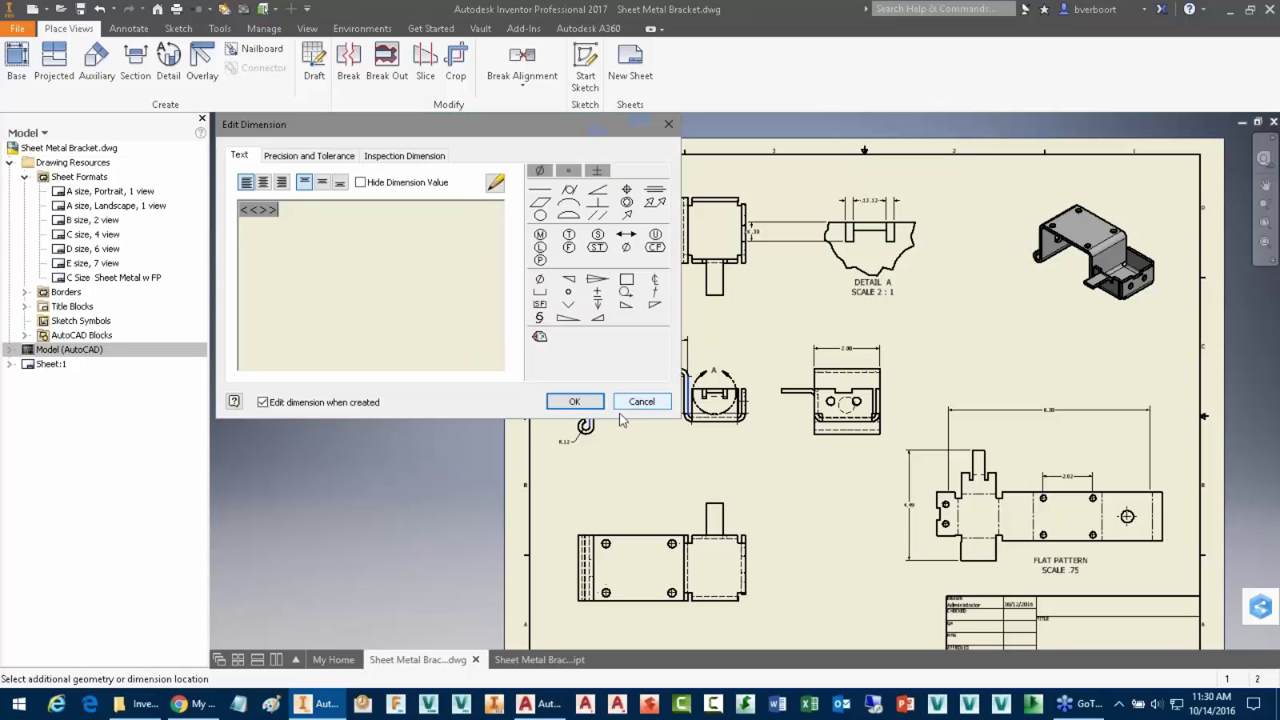
{"action": "left_click", "coordinate": [575, 401]}
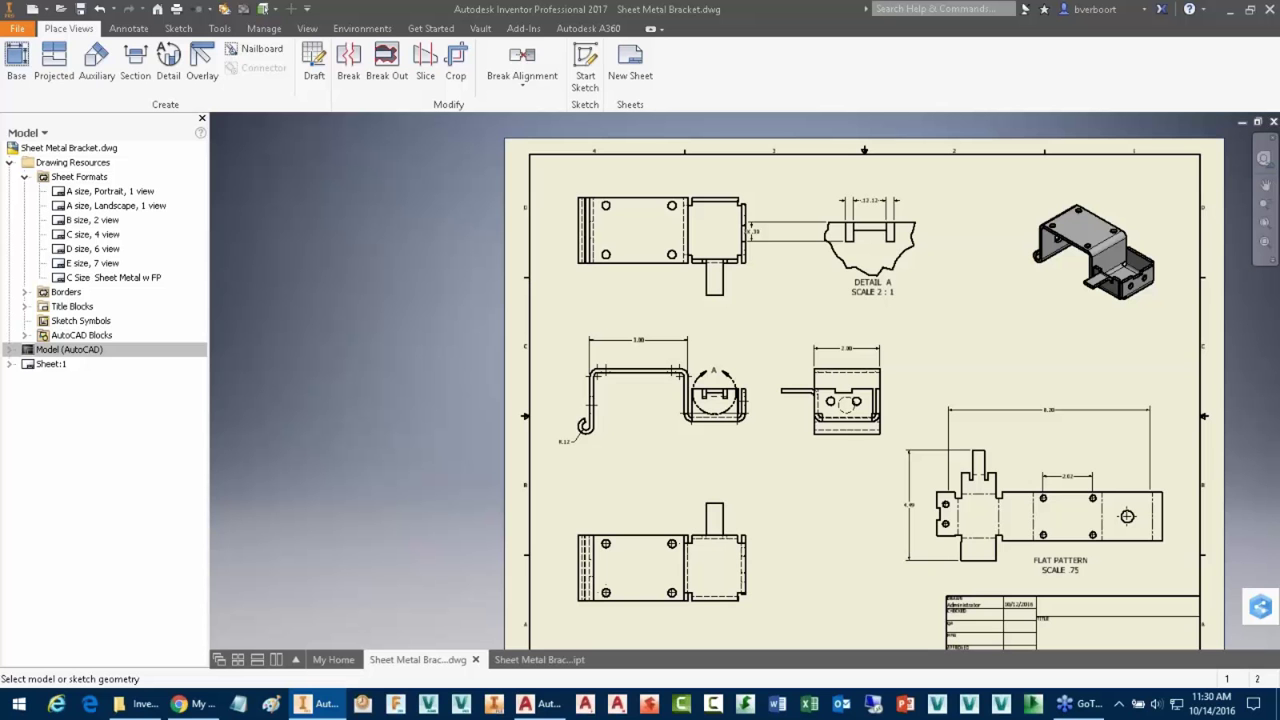
- Reopen the base view's display options, try switching its justification to Centered, and cancel the edit
{"action": "double_click", "coordinate": [614, 420]}
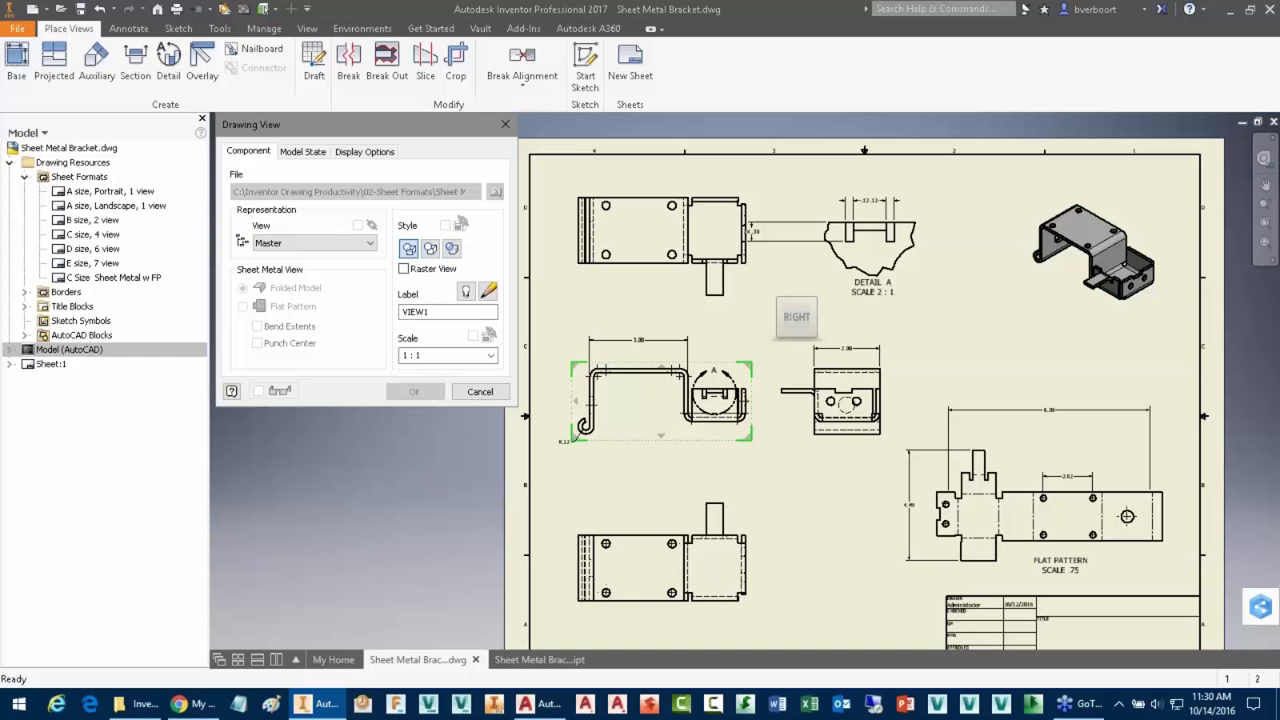
{"action": "left_click", "coordinate": [370, 152]}
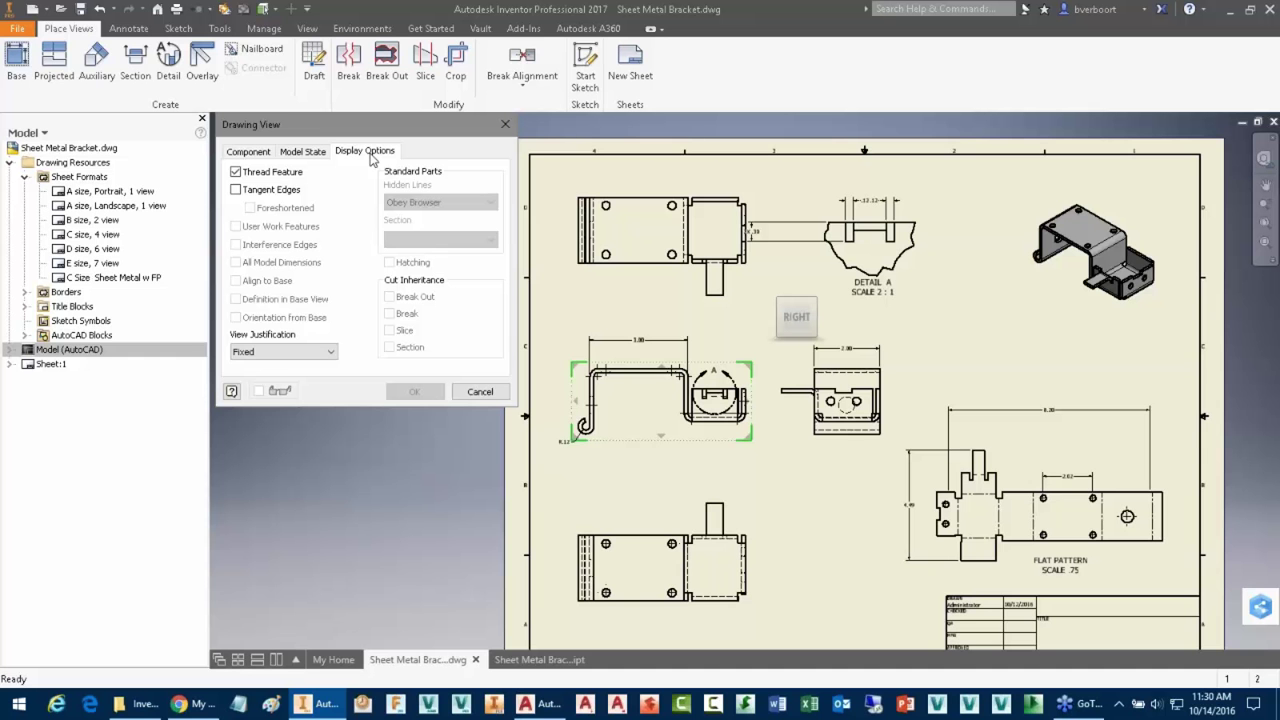
{"action": "left_click", "coordinate": [285, 351]}
{"action": "left_click", "coordinate": [281, 366]}
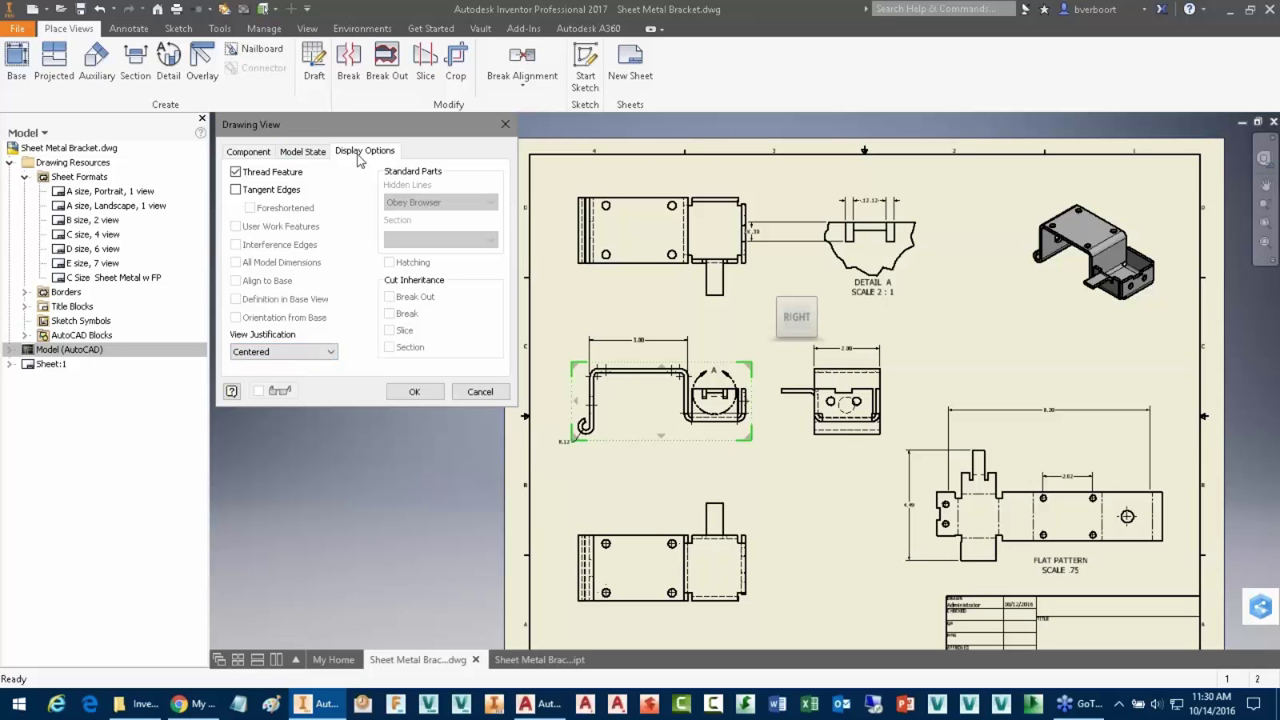
{"action": "left_click", "coordinate": [479, 392]}
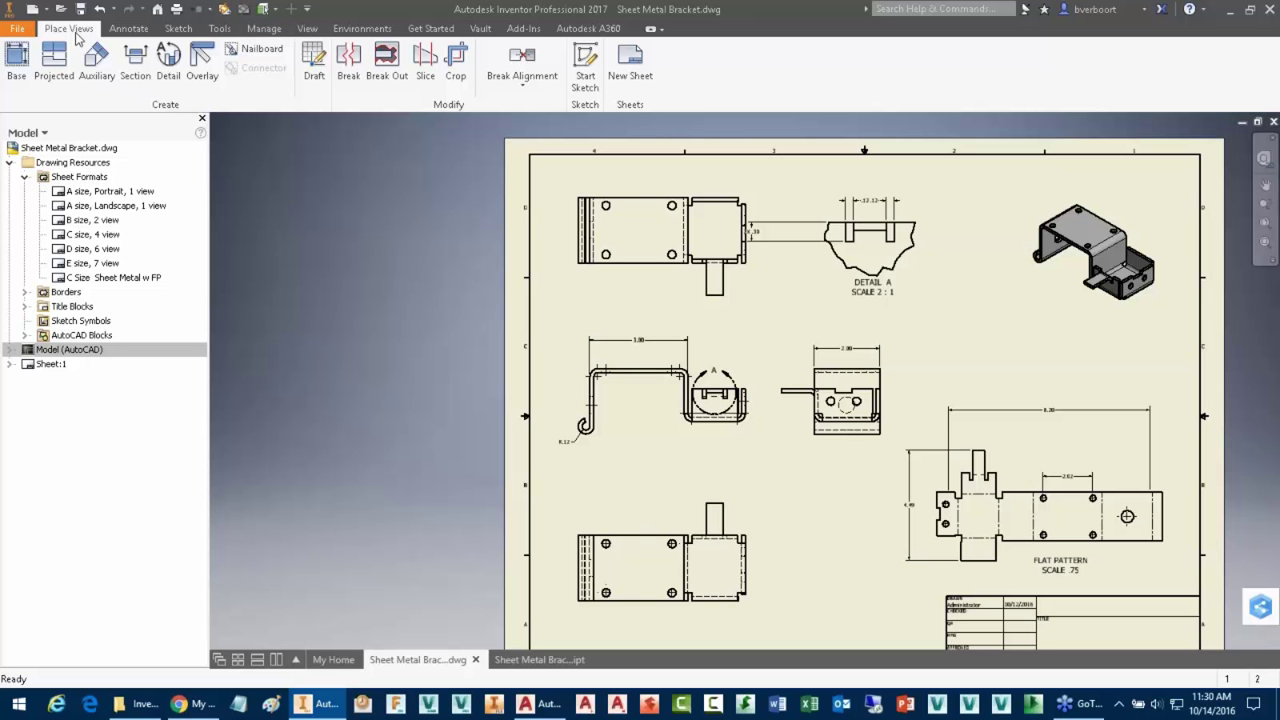
- Look through the drawing's document settings for a default view justification option, and close them without changes
{"action": "left_click", "coordinate": [259, 31]}
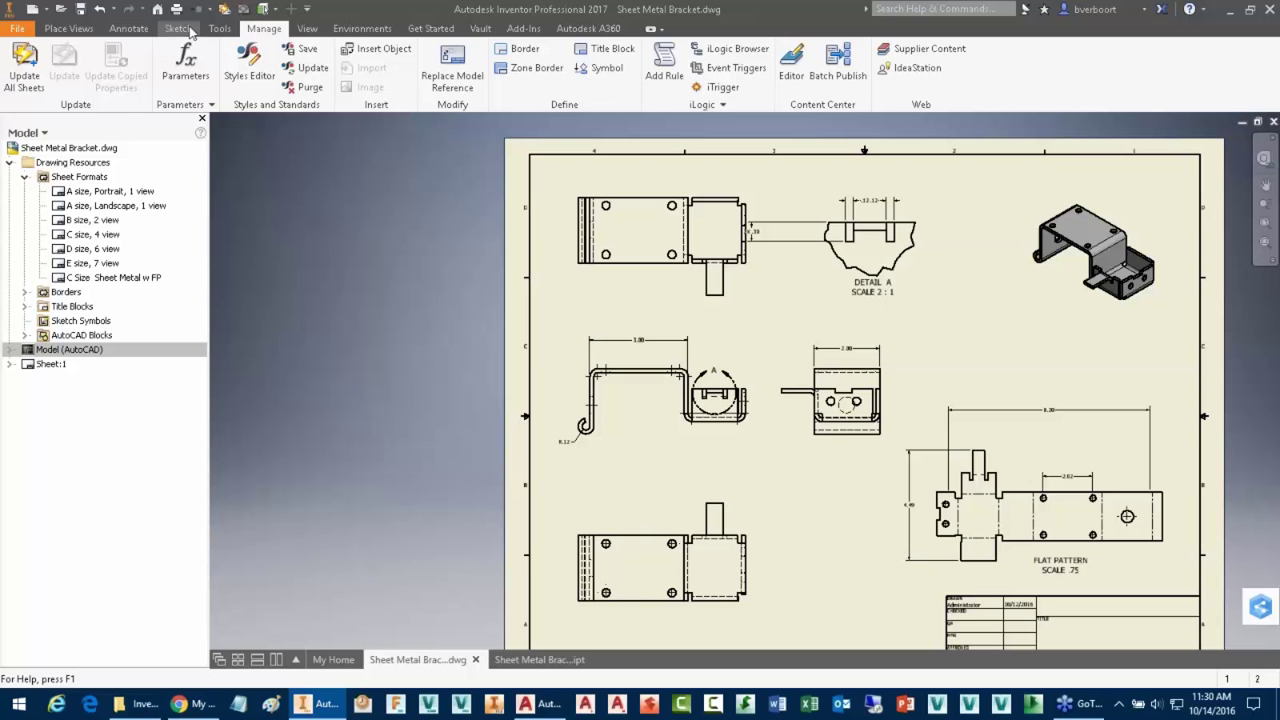
{"action": "left_click", "coordinate": [219, 28]}
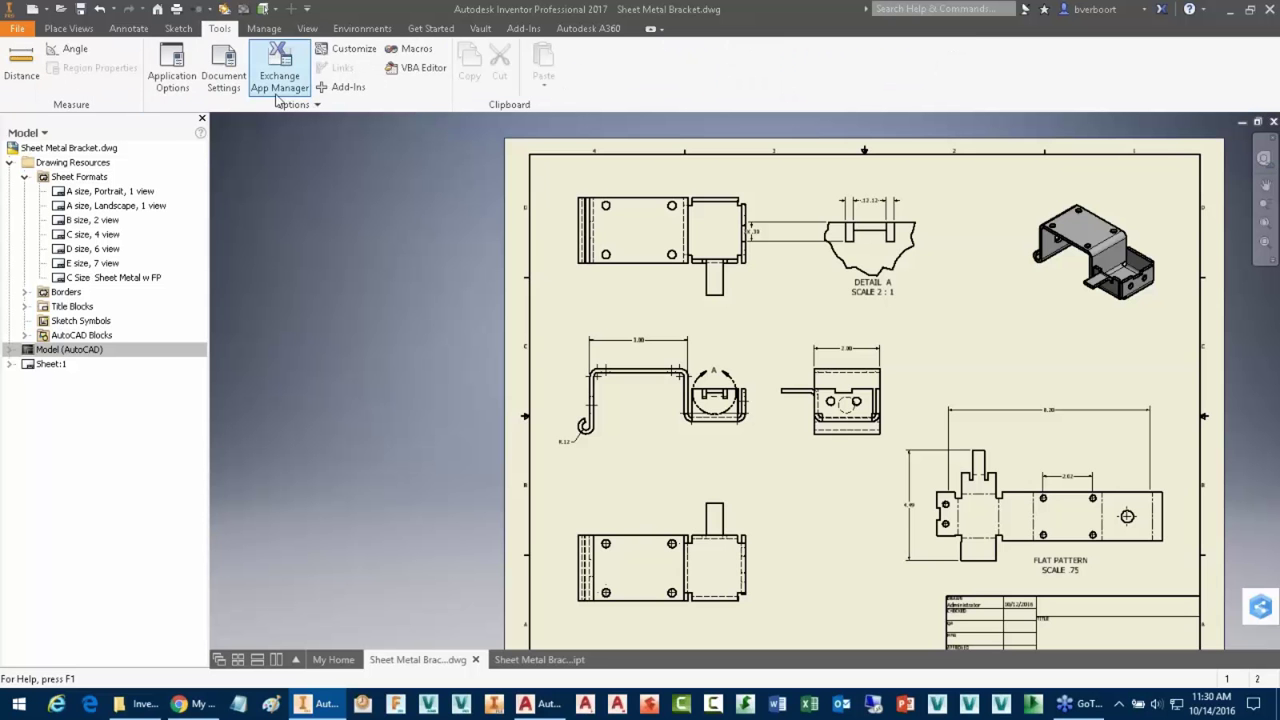
{"action": "left_click", "coordinate": [222, 74]}
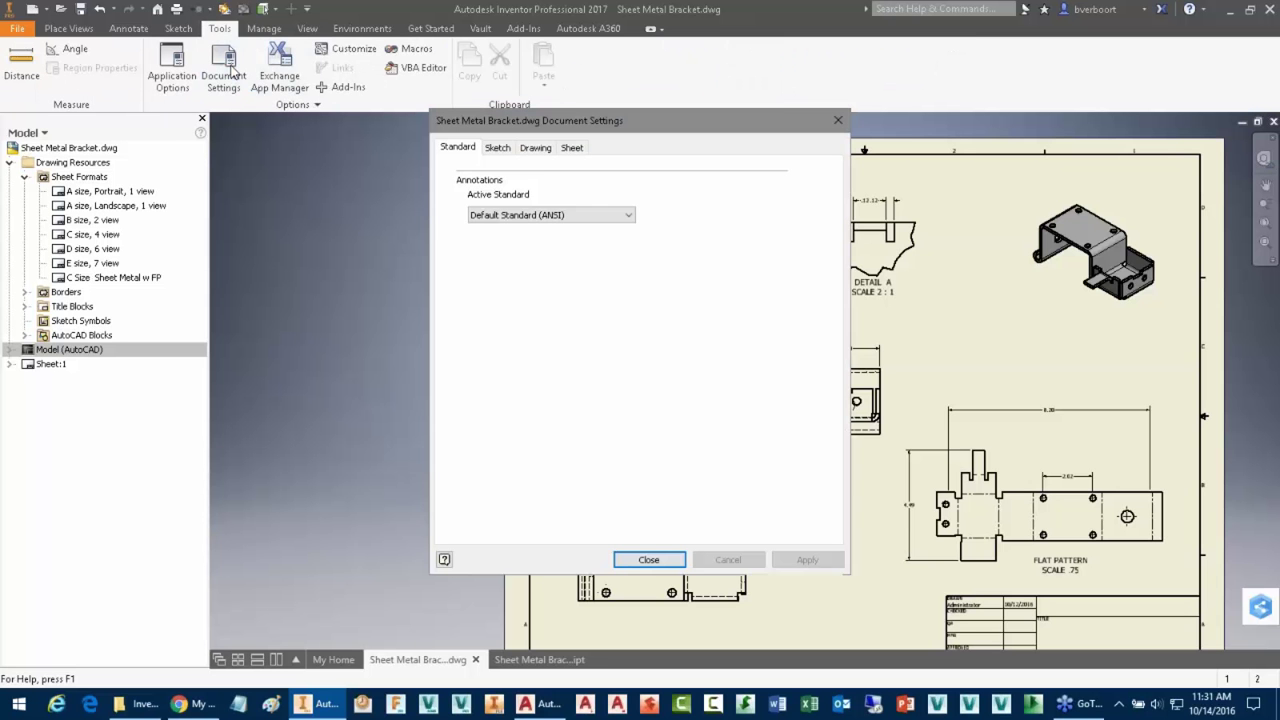
{"action": "left_click", "coordinate": [536, 149]}
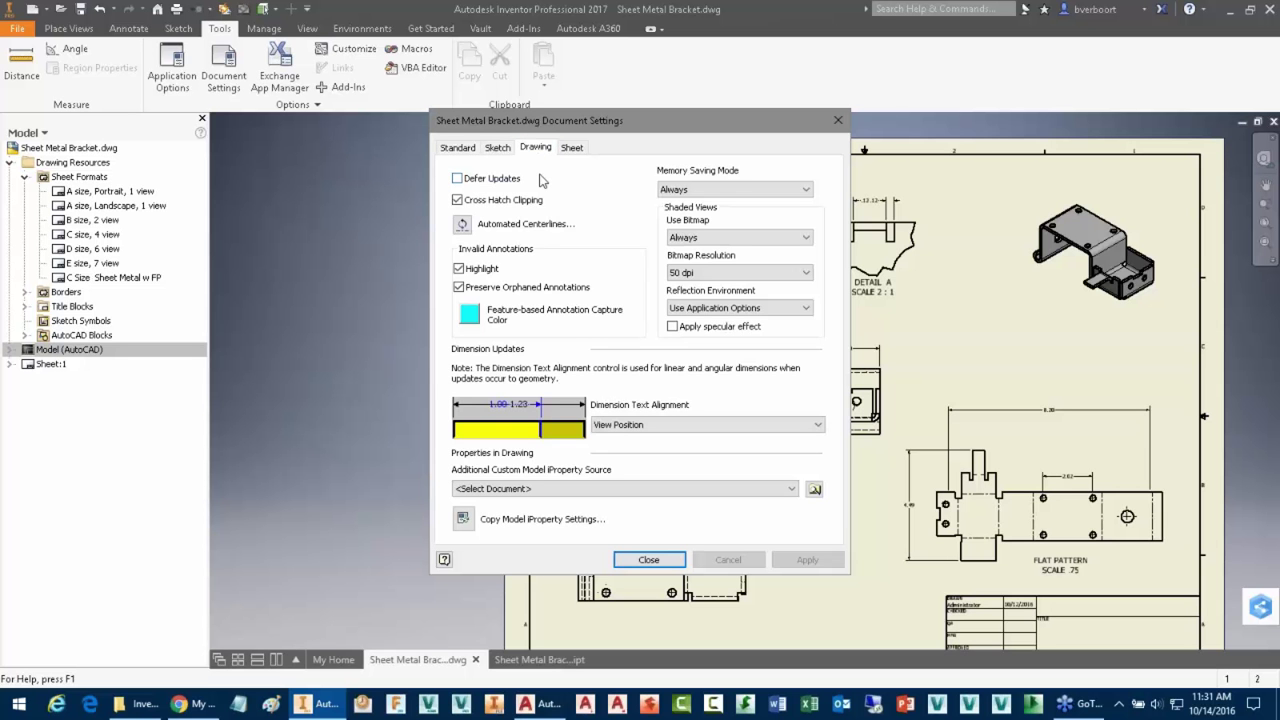
{"action": "left_click", "coordinate": [498, 148]}
{"action": "left_click", "coordinate": [468, 150]}
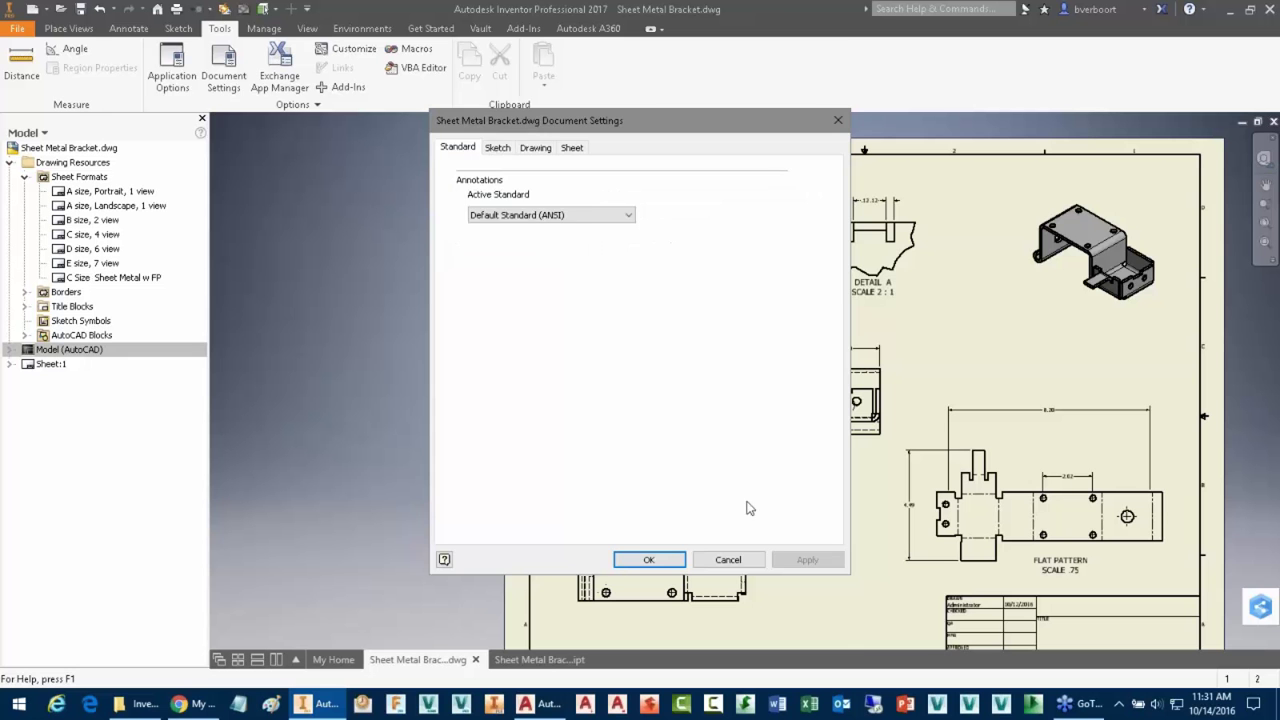
{"action": "left_click", "coordinate": [740, 560]}
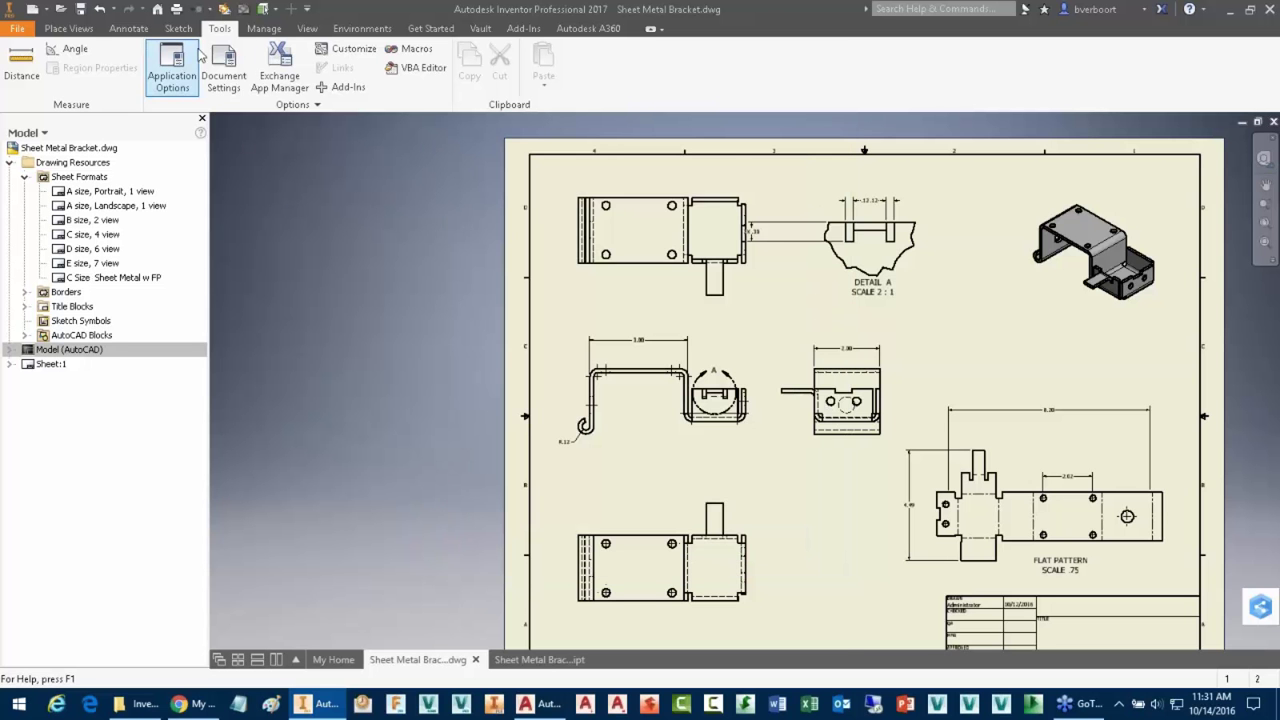
- Set the default drawing view justification to Fixed in the application options
{"action": "left_click", "coordinate": [172, 68]}
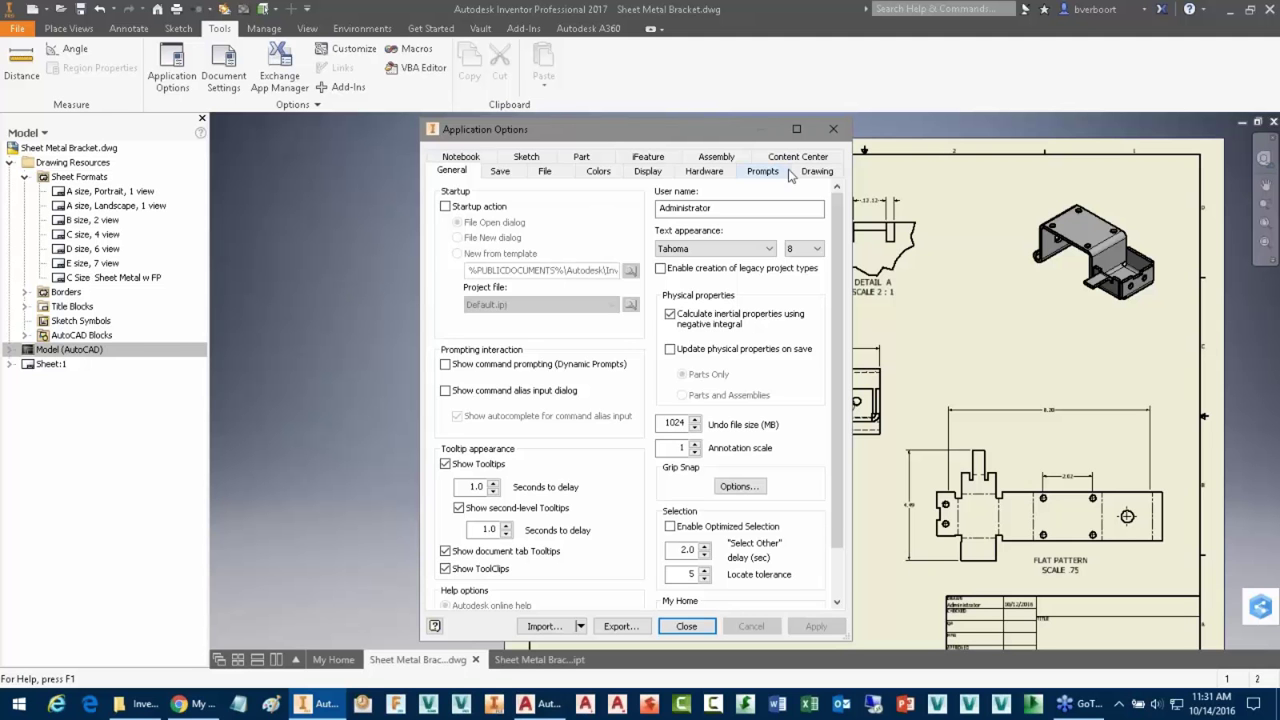
{"action": "left_click", "coordinate": [815, 172]}
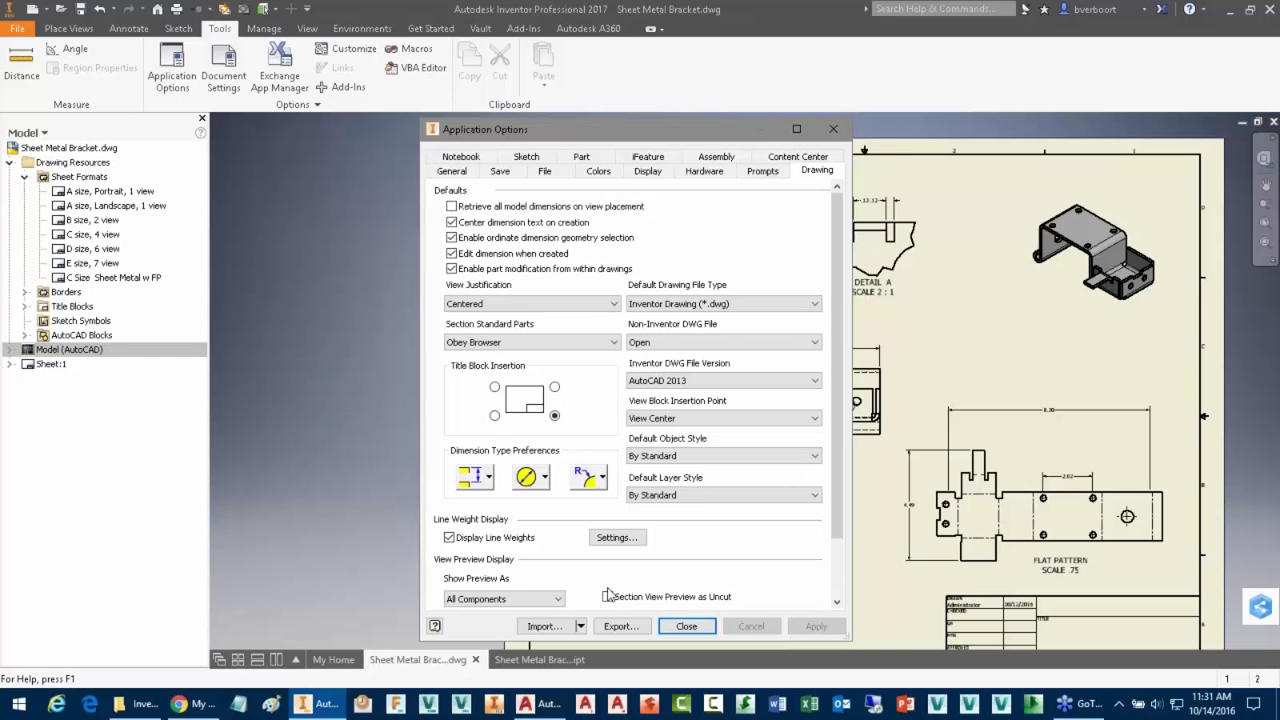
{"action": "left_click", "coordinate": [589, 306]}
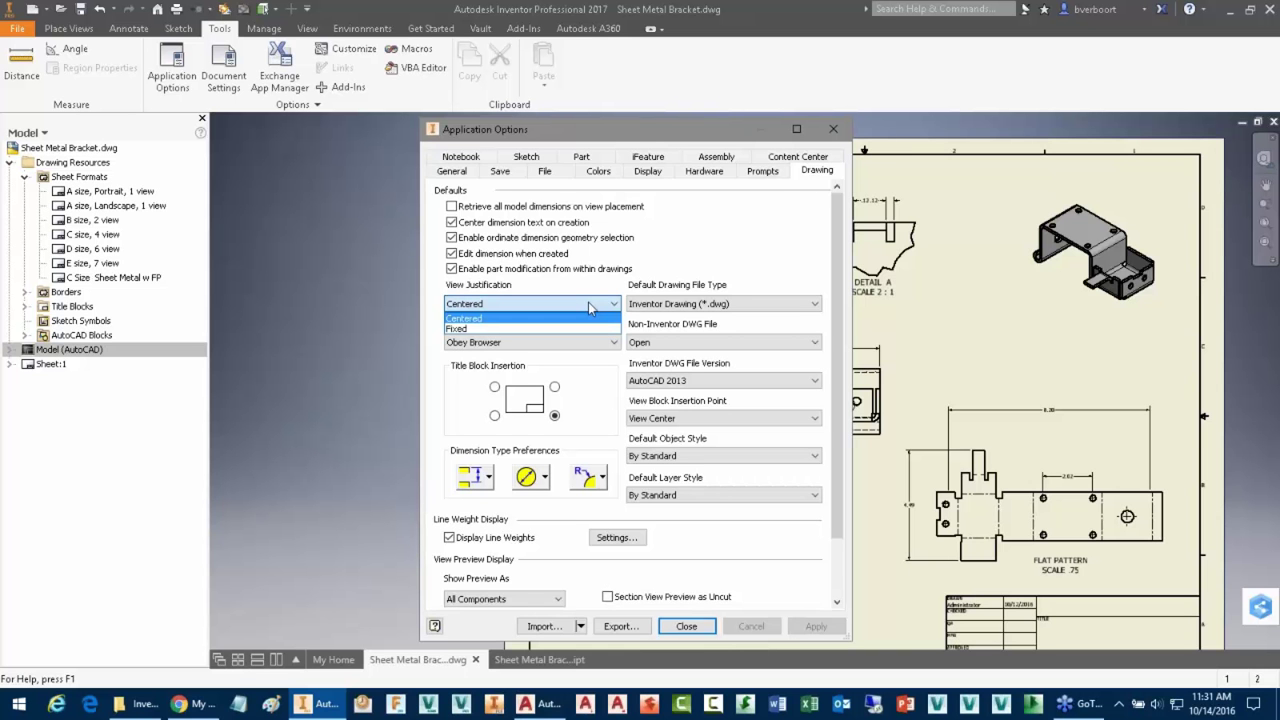
{"action": "left_click", "coordinate": [487, 329]}
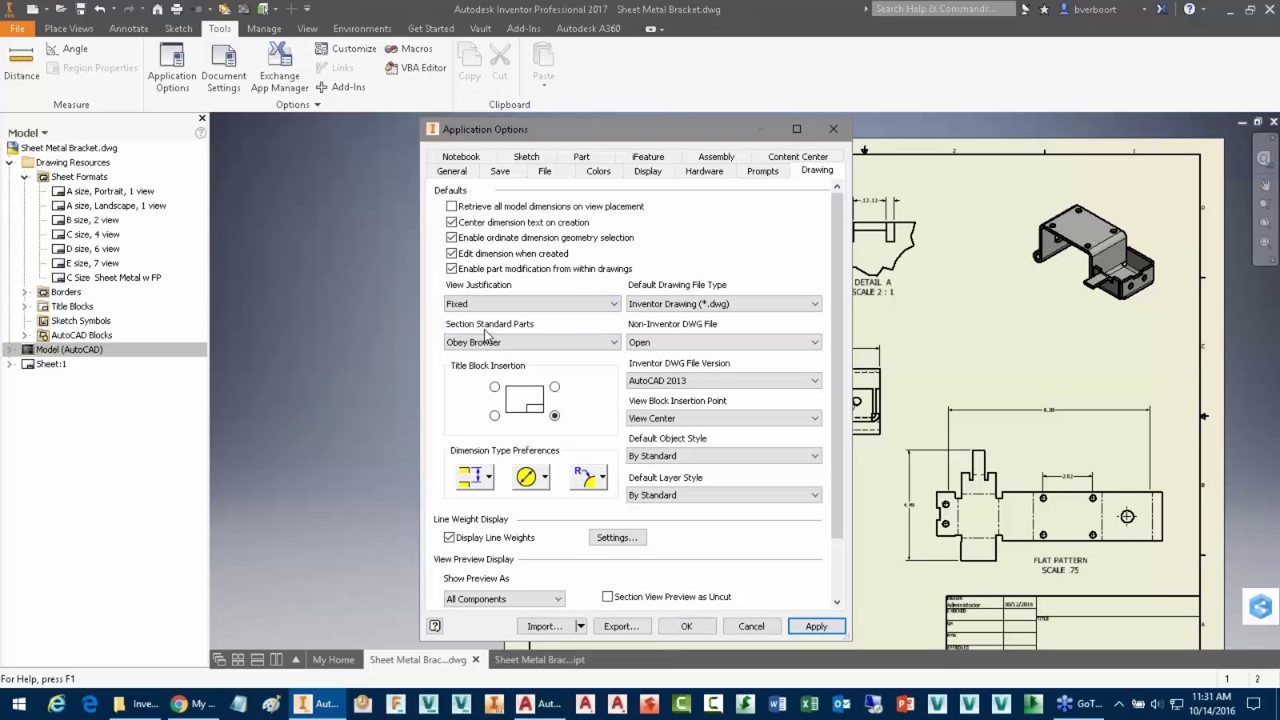